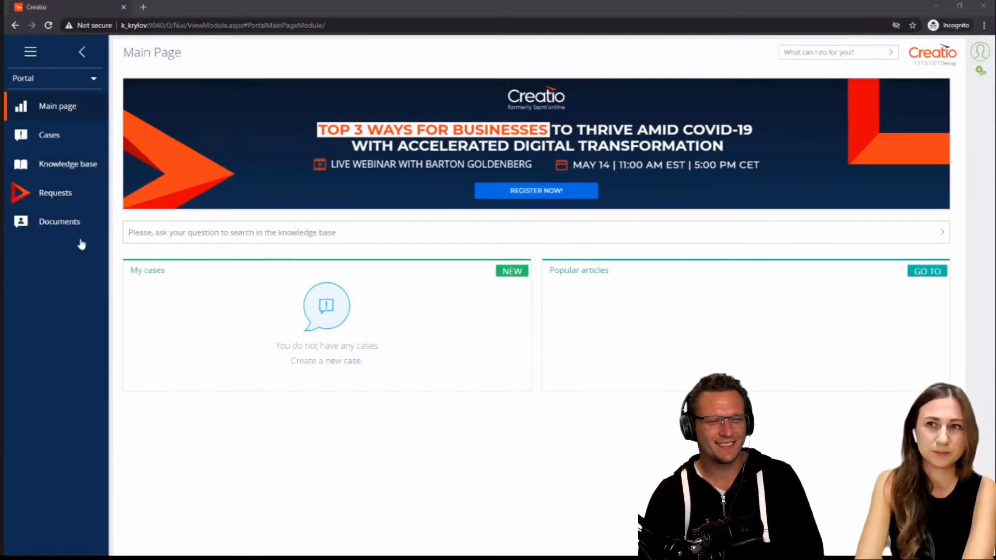
Step: Create a new vacation request in the portal's Requests section
click(73, 201)
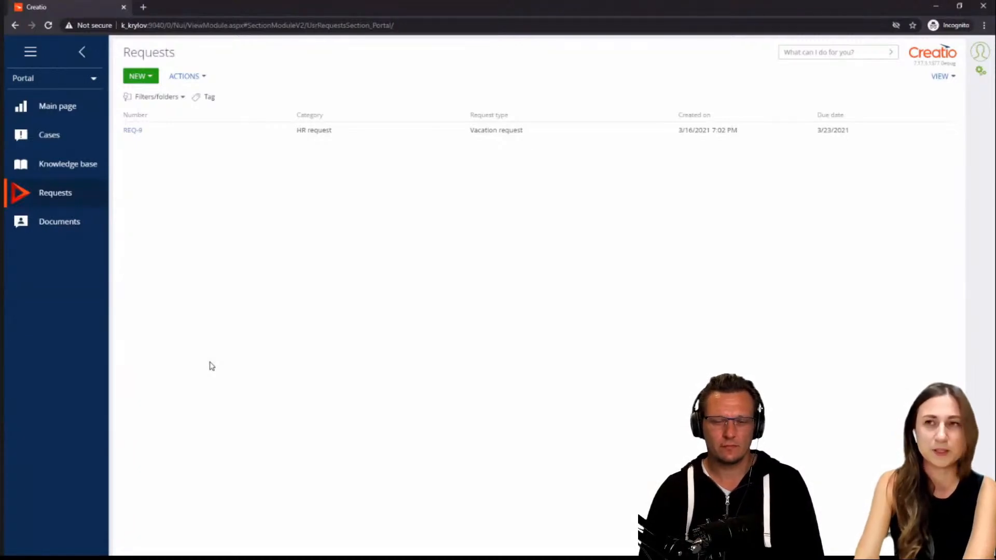
click(151, 83)
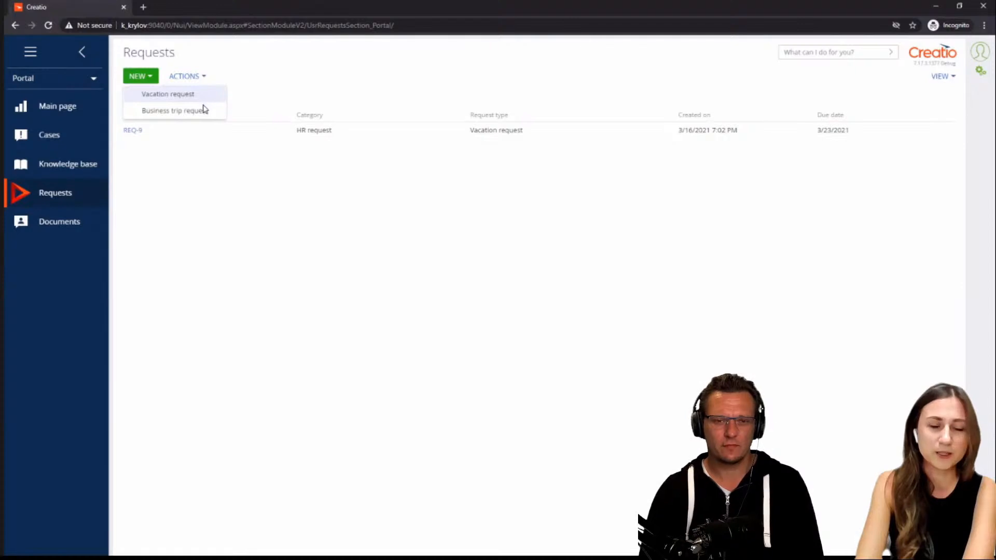
click(194, 196)
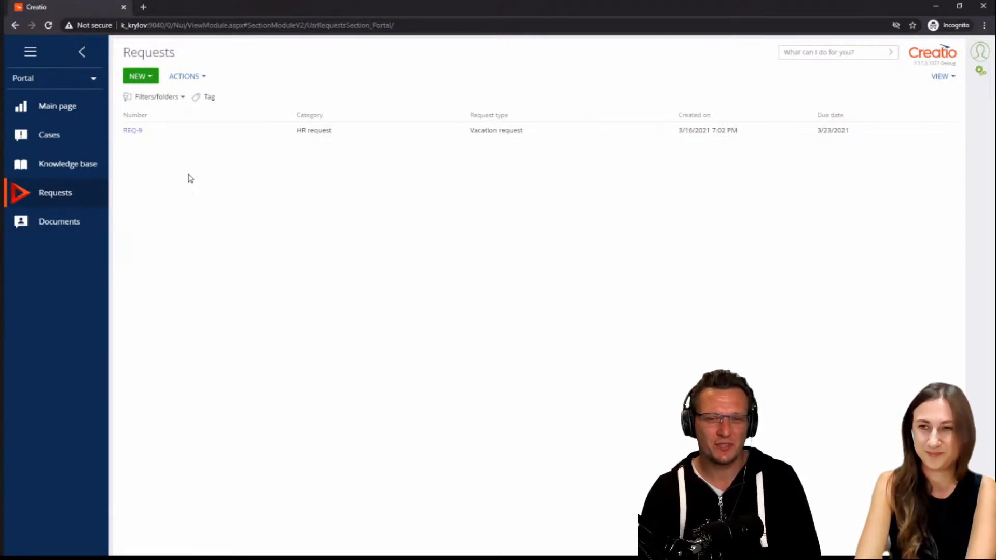
click(149, 81)
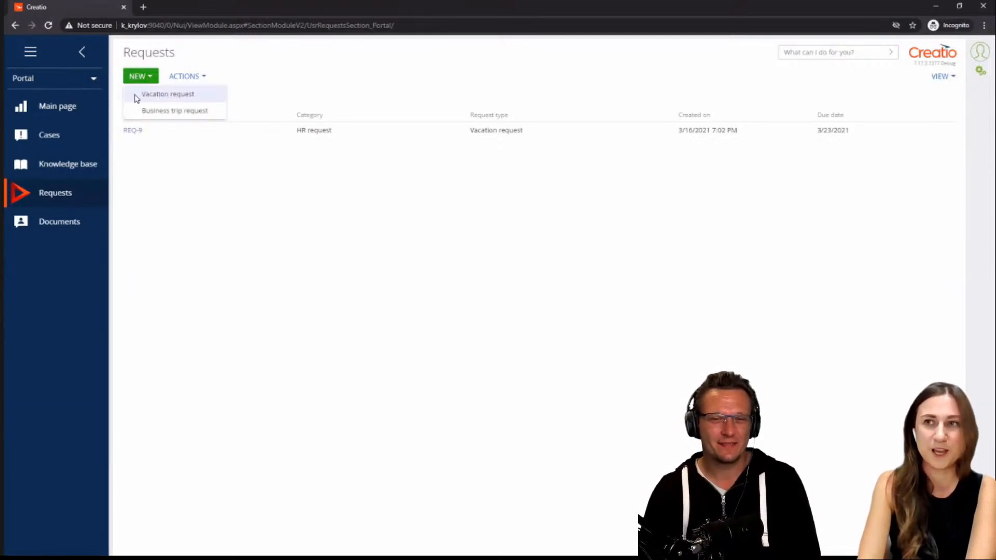
click(136, 97)
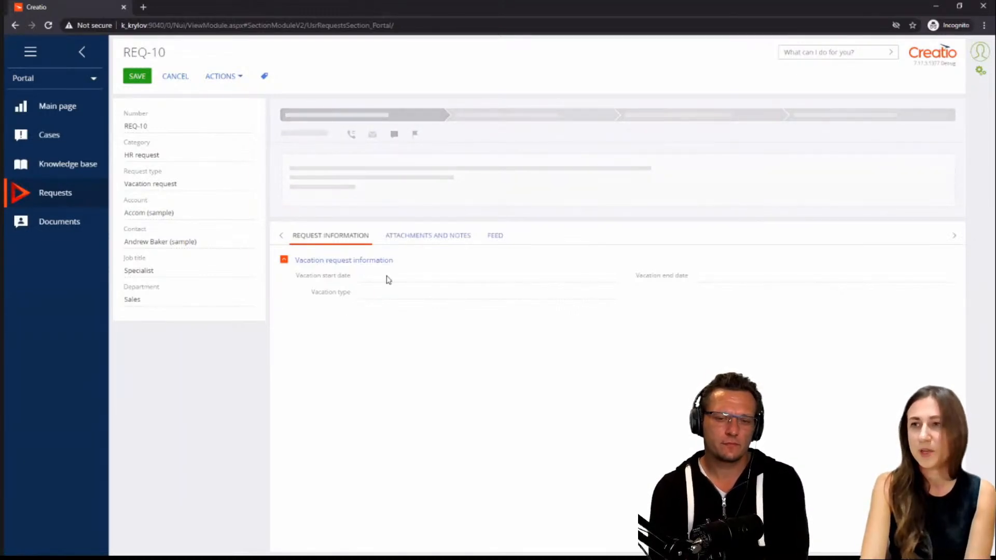
Step: Try to save the empty request and set its vacation start date to 3/29/2021 and end date to 4/2/2021
click(148, 82)
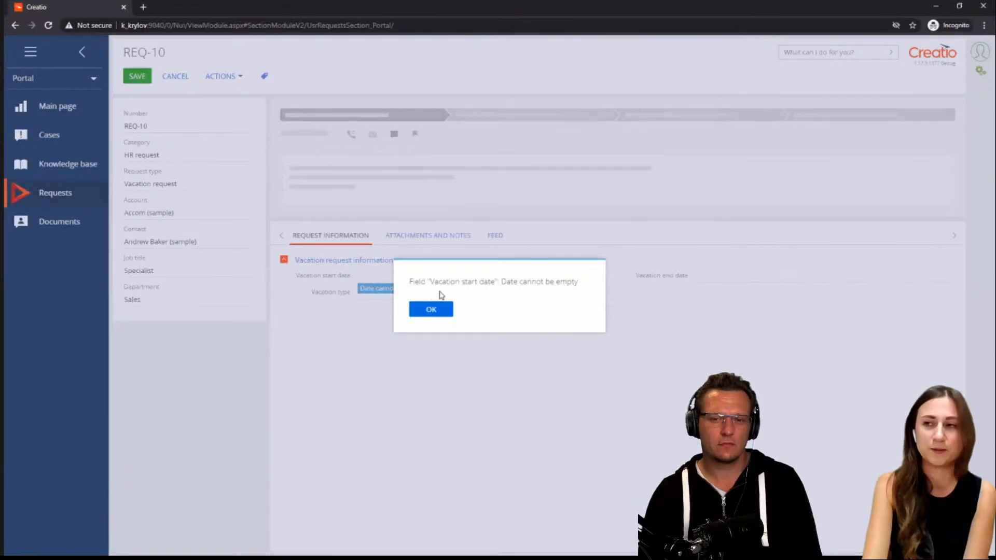
click(442, 319)
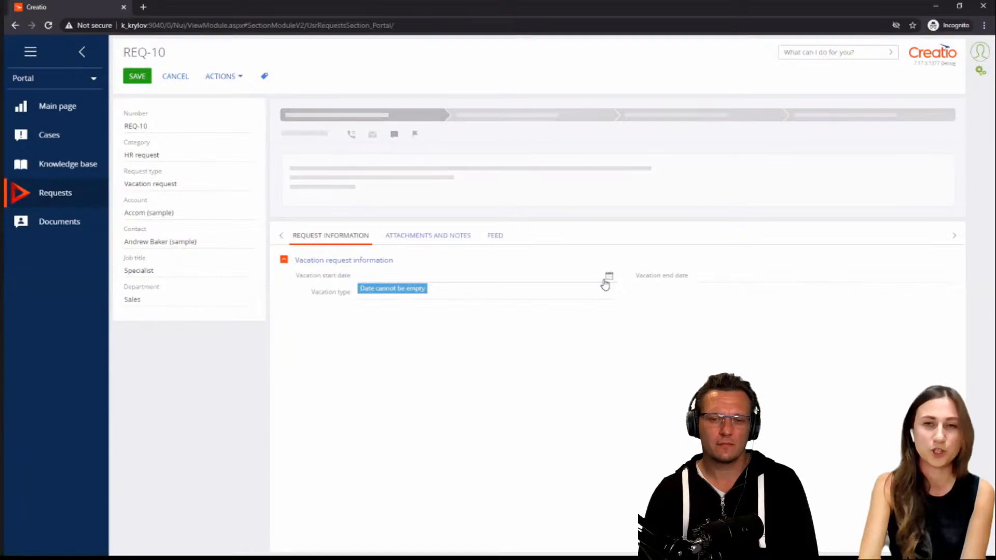
click(608, 277)
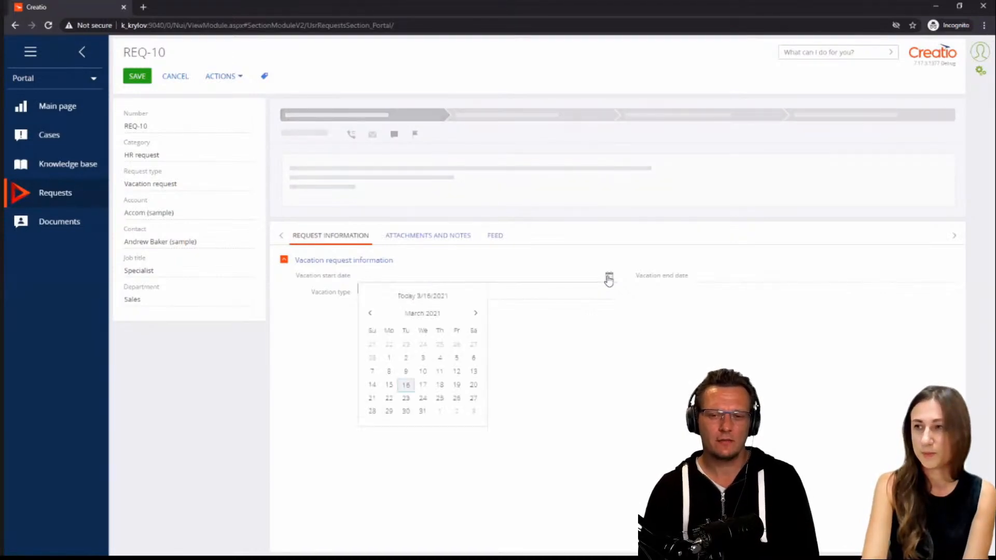
click(389, 411)
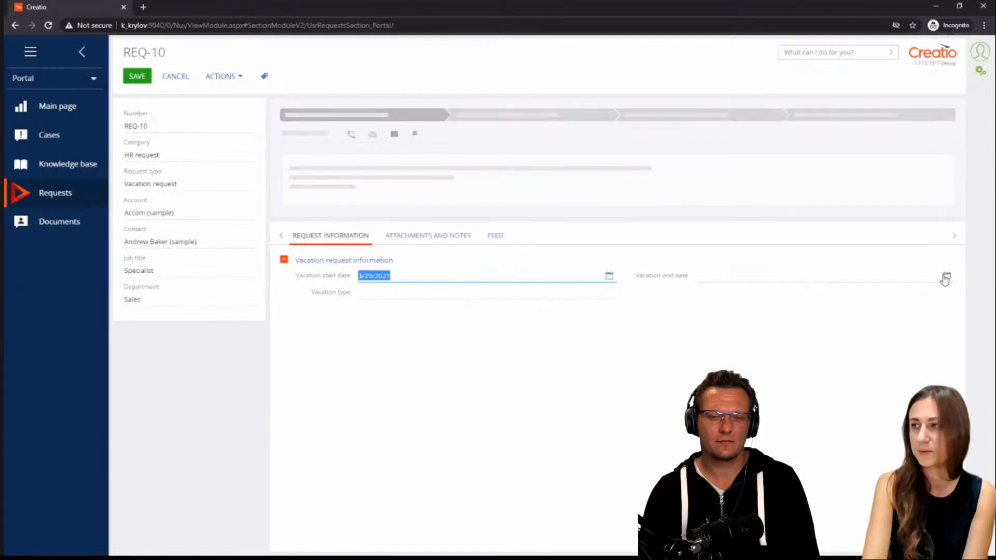
click(943, 278)
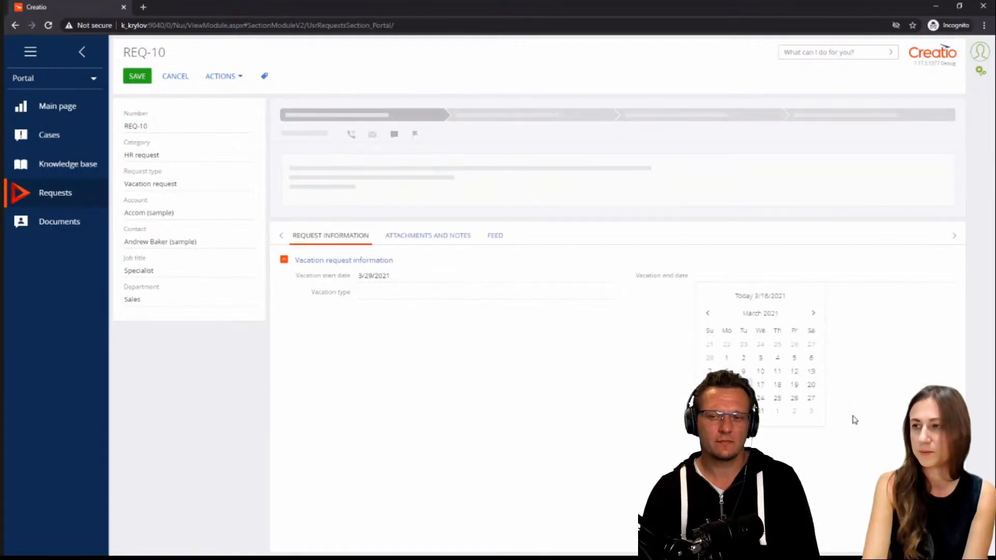
click(795, 411)
Step: Set the vacation type to Paid and save the vacation request
click(610, 294)
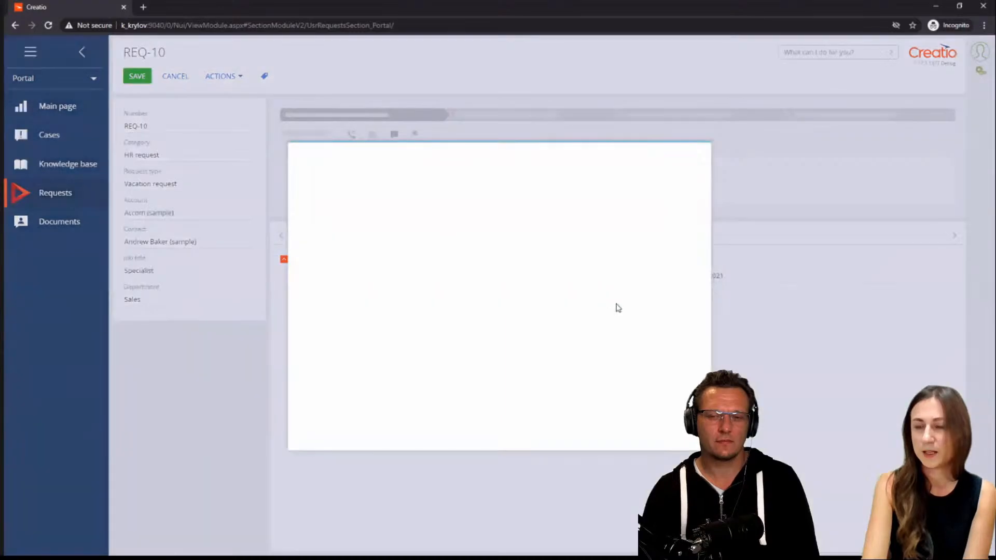
click(337, 257)
click(331, 191)
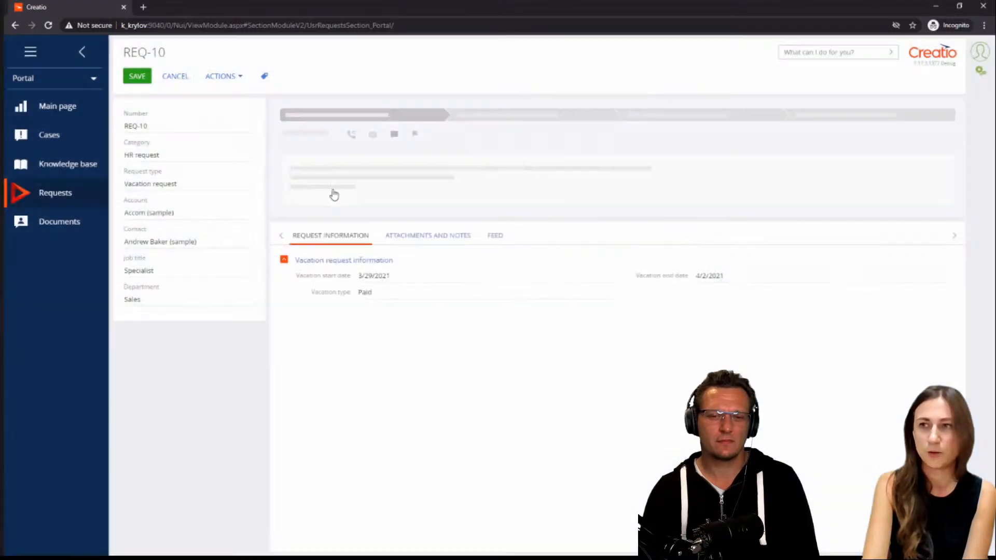
click(137, 77)
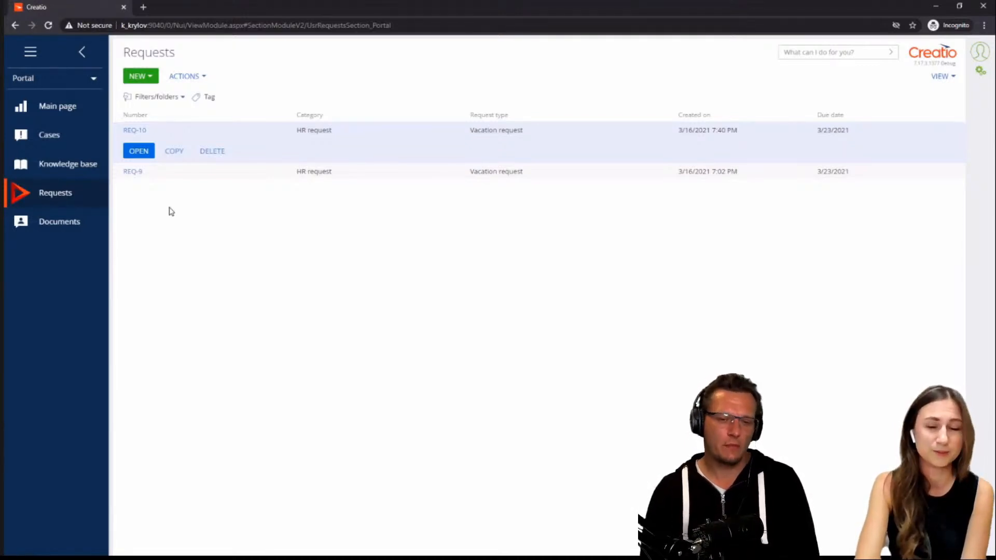
Step: View request REQ-10 in the portal and open the same request in the Operation Manager workplace's Requests section
click(139, 151)
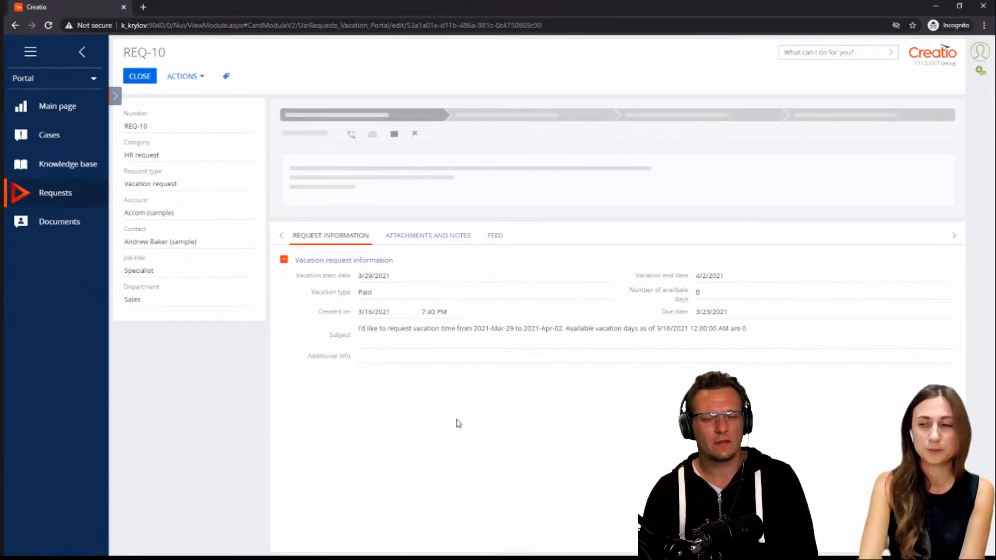
click(940, 8)
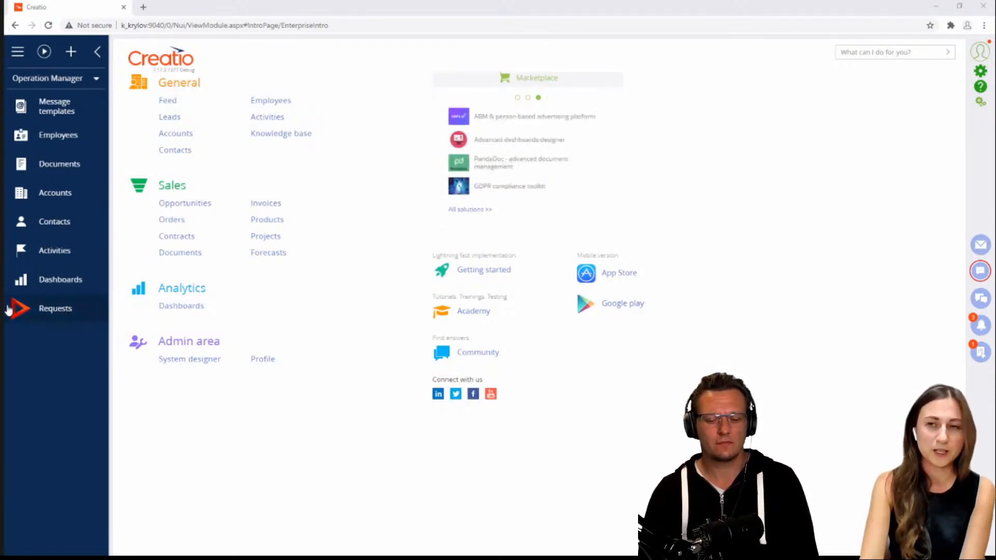
click(87, 317)
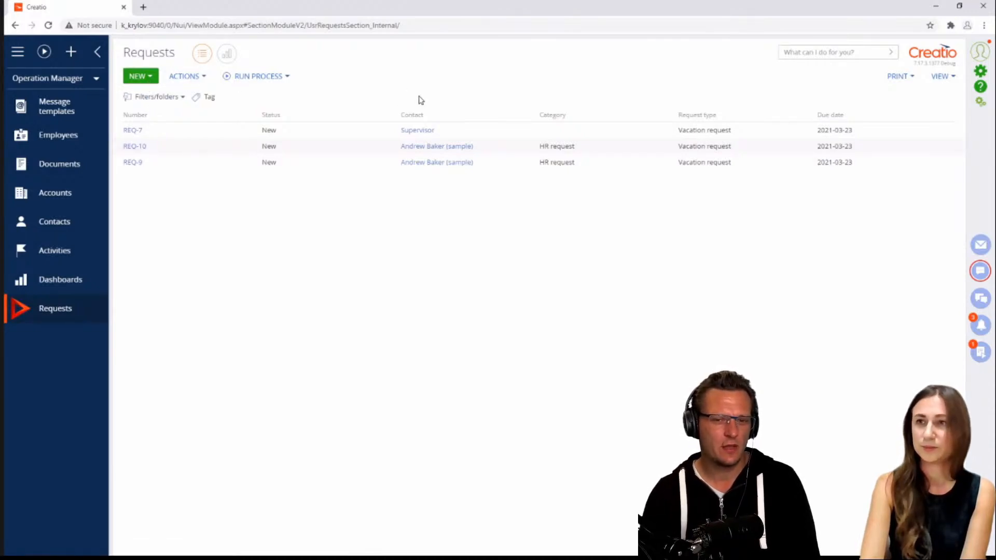
click(142, 146)
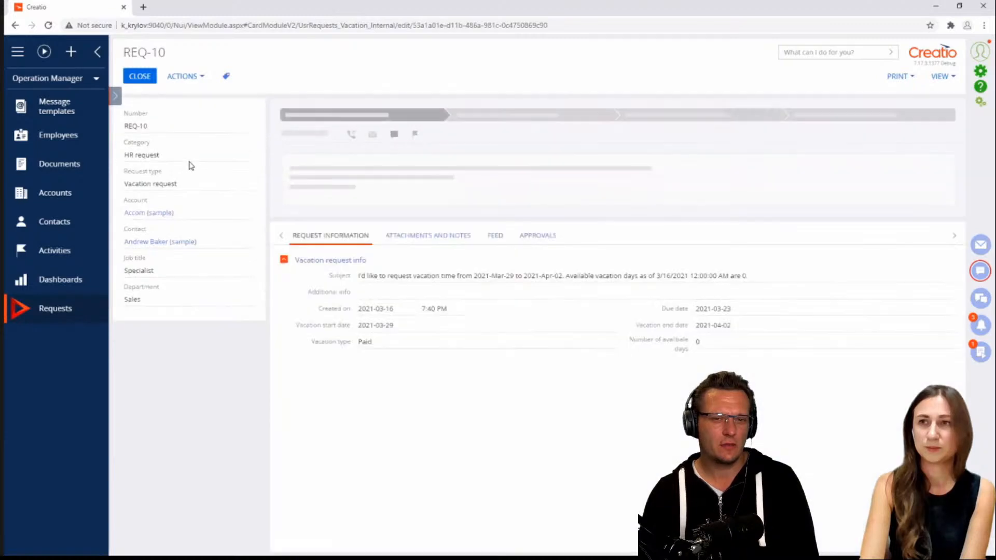
Step: Check the access rights of request REQ-10 and return to the Requests list without changing them
click(201, 78)
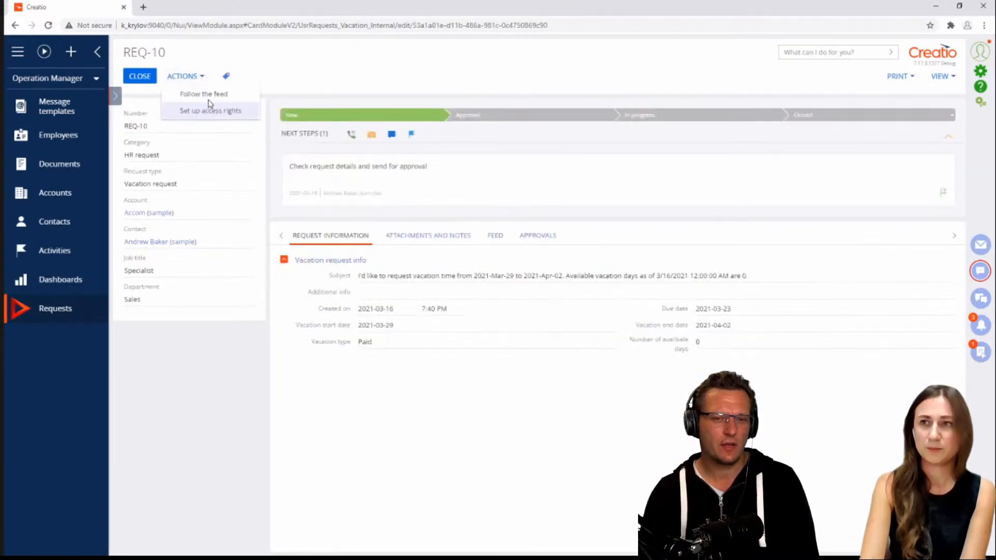
click(254, 112)
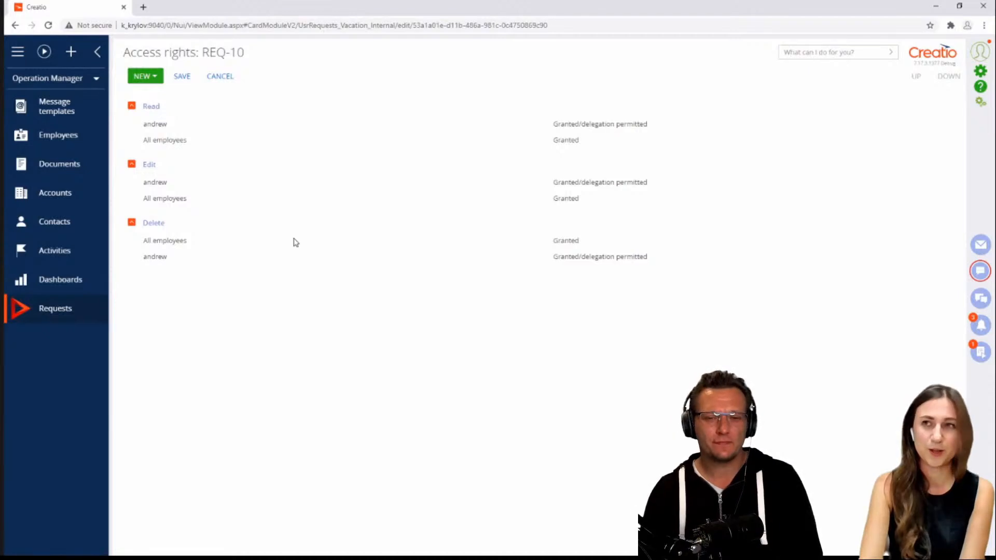
click(222, 77)
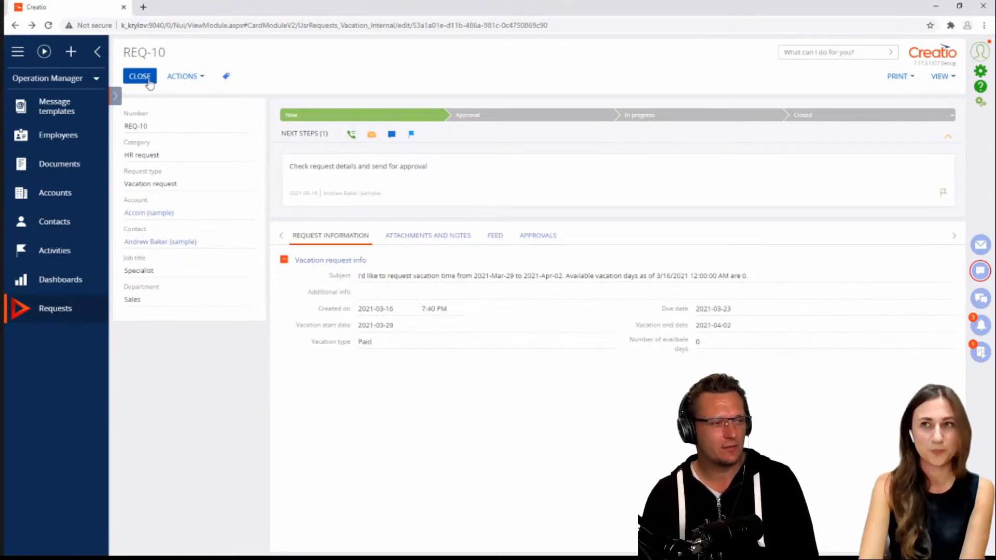
click(140, 76)
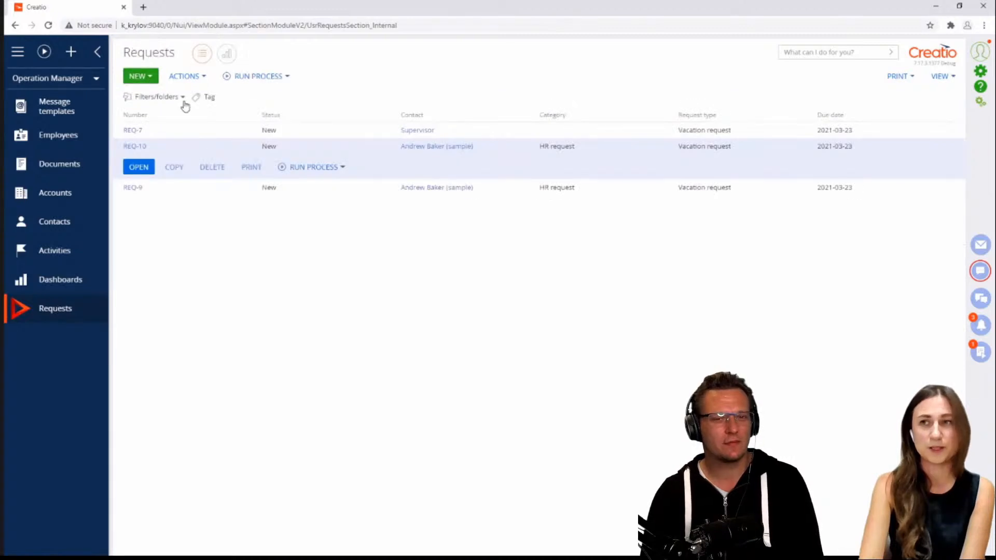
Step: Open the section wizard for Requests and examine its section and portal page settings
click(945, 78)
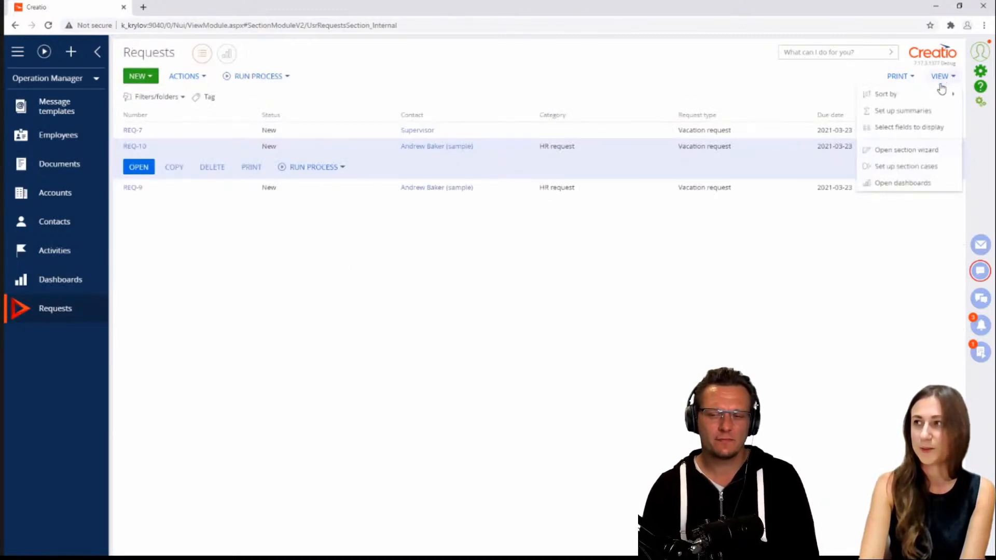
click(938, 153)
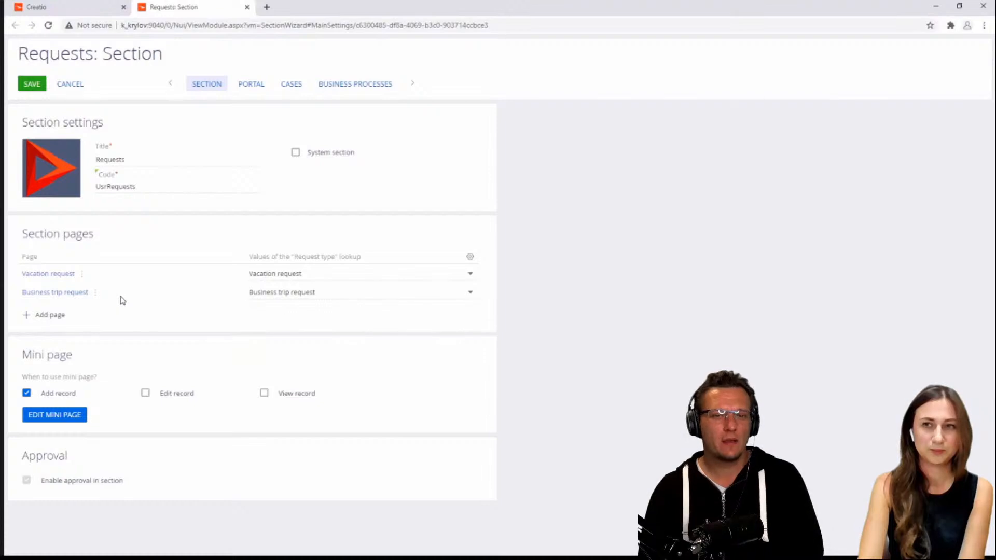
click(250, 85)
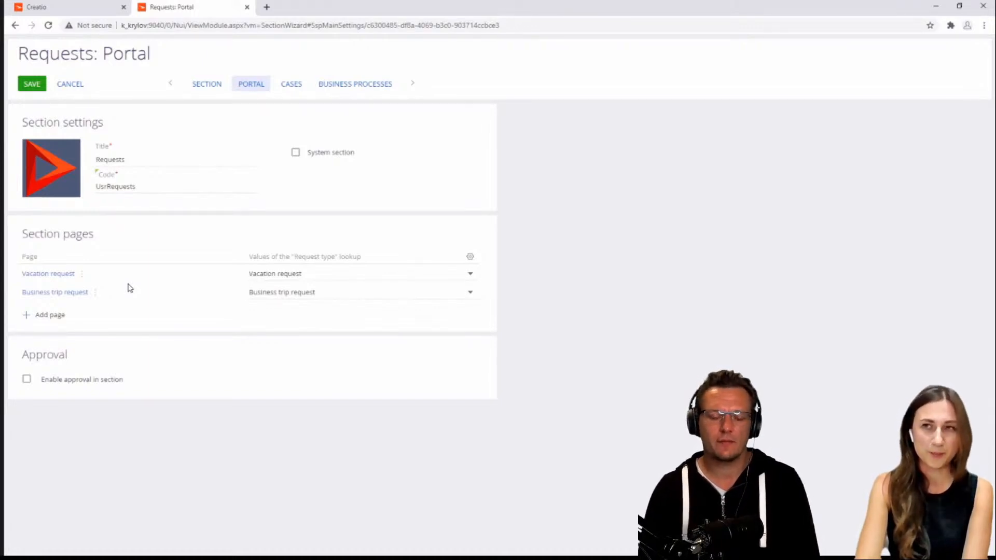
Step: Return to the main Creatio page and open the Portal workplace's settings from the system designer's workplace setup
click(85, 9)
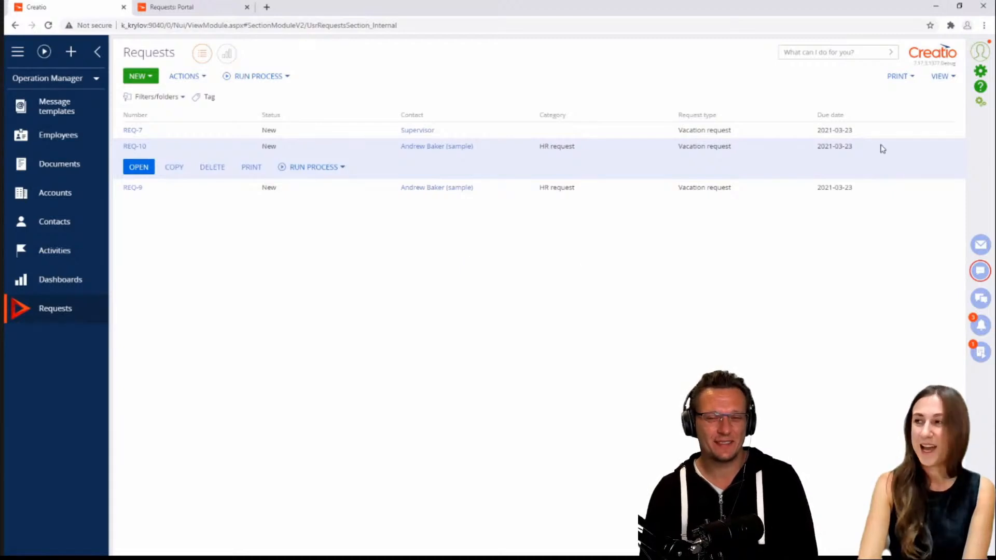
click(985, 77)
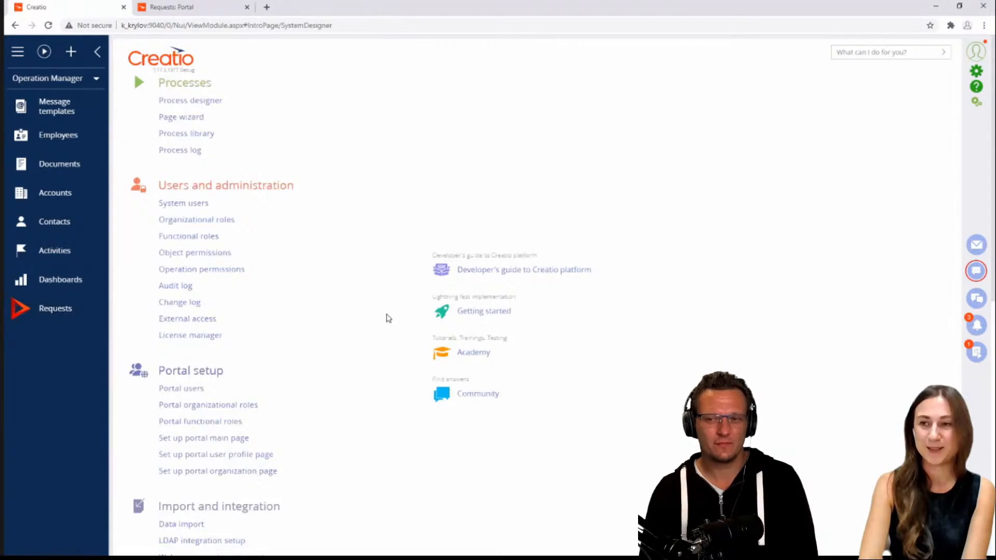
scroll(383, 314, down, 3)
scroll(381, 311, down, 5)
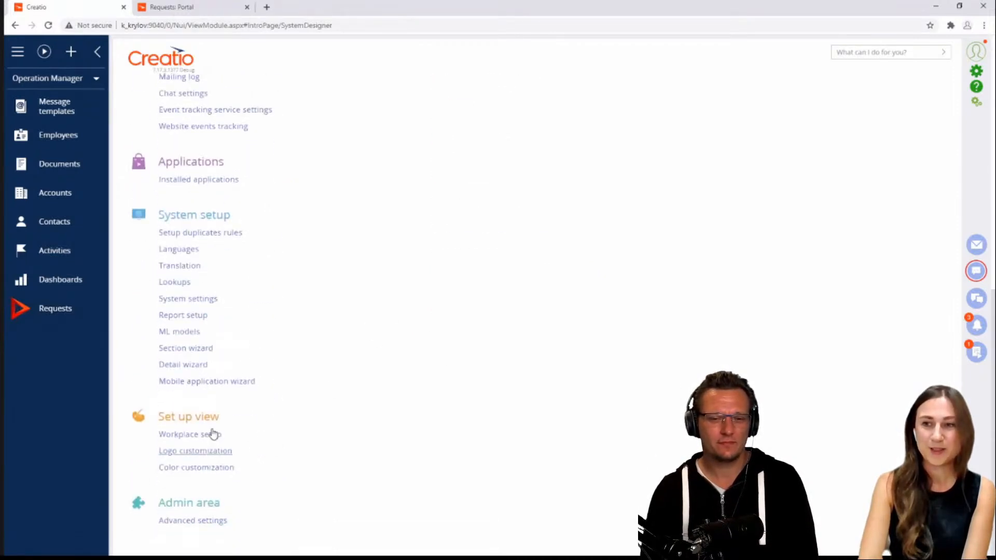
click(210, 436)
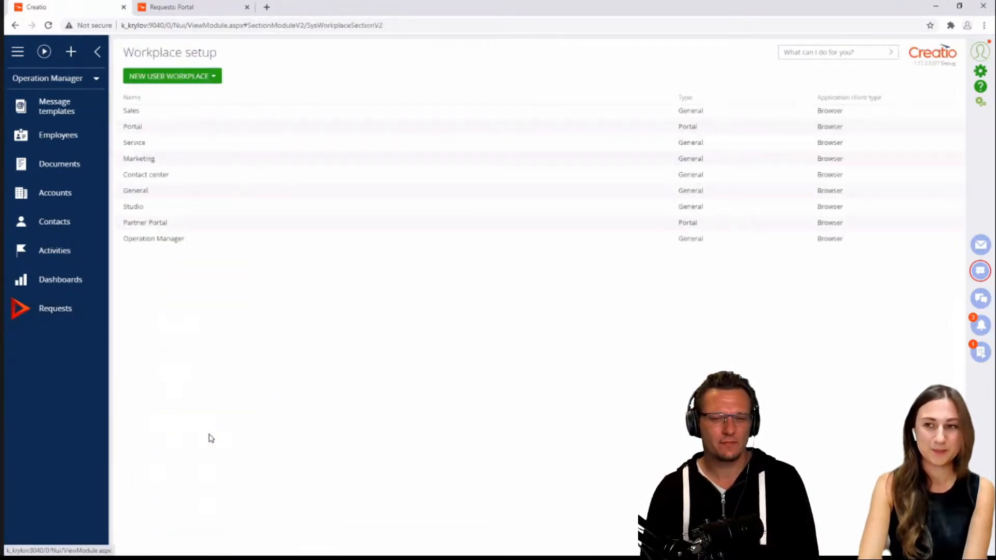
click(173, 129)
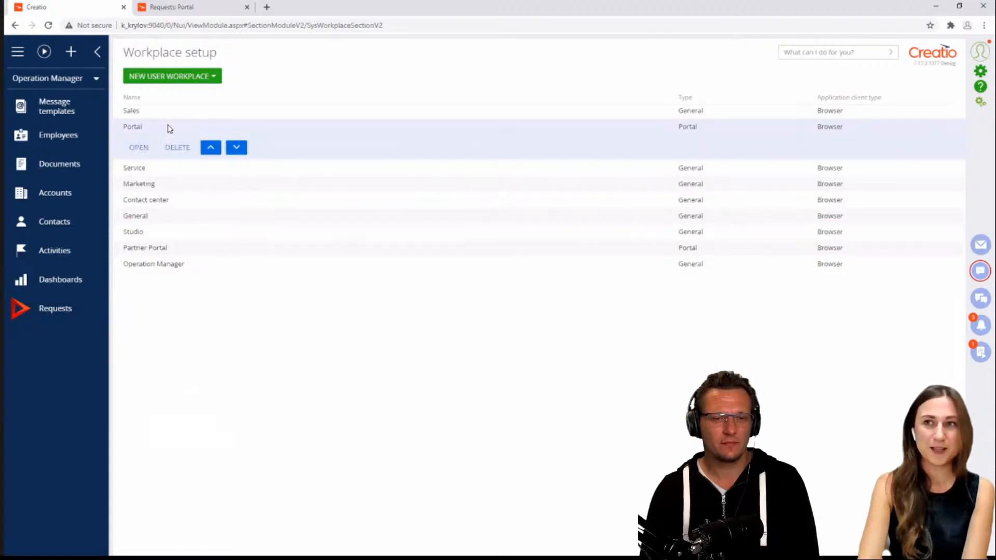
click(148, 150)
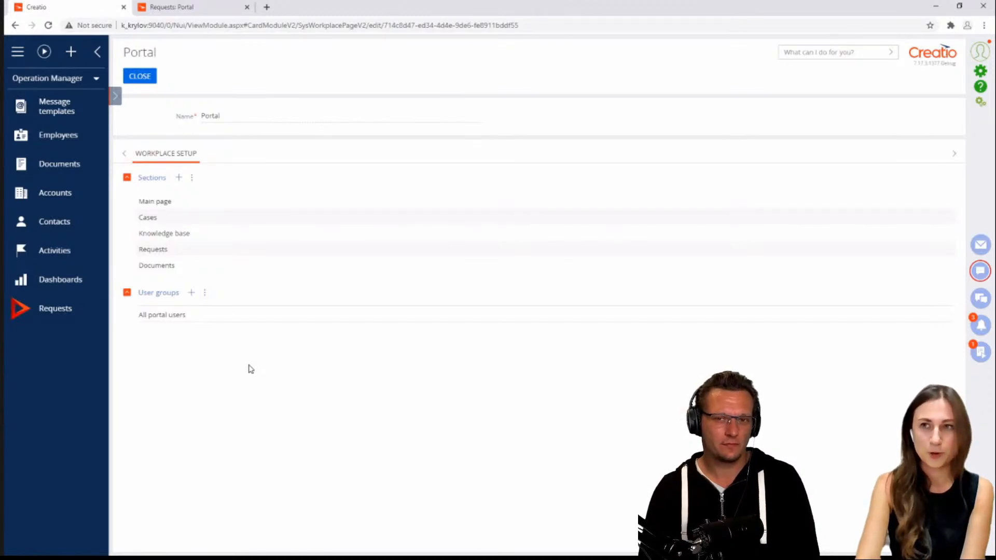
Step: Look at the sections that can be added to the Portal workplace and open the section wizard for its Requests section
click(178, 178)
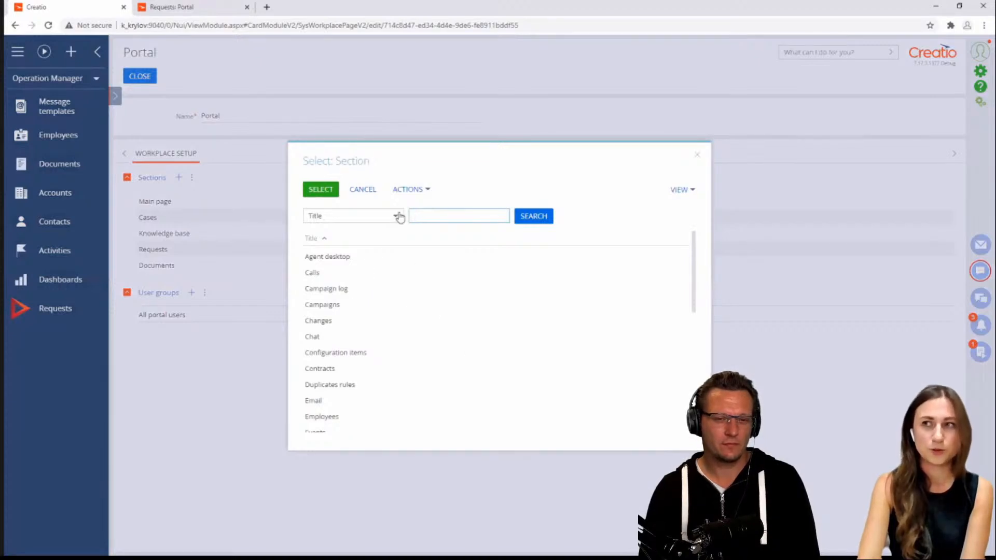
click(363, 190)
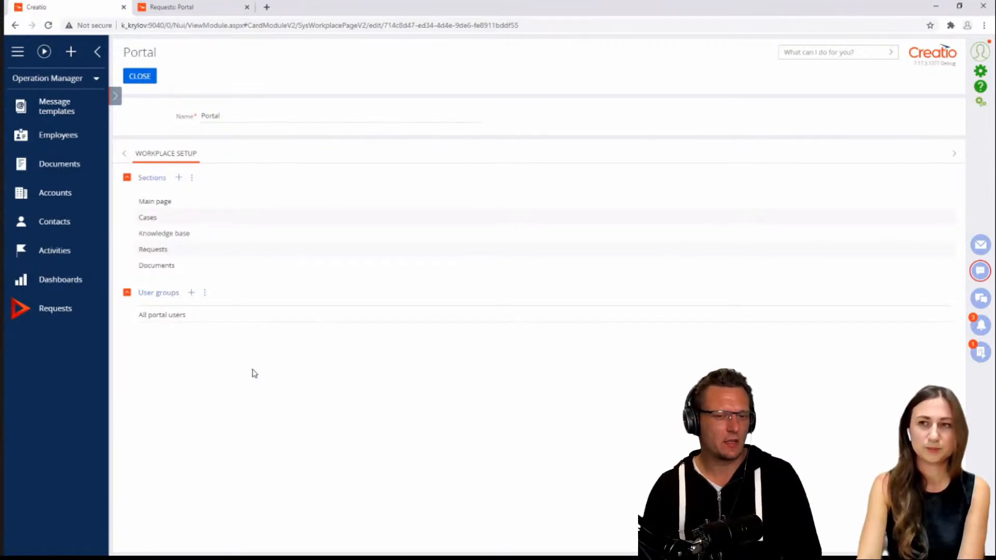
click(181, 255)
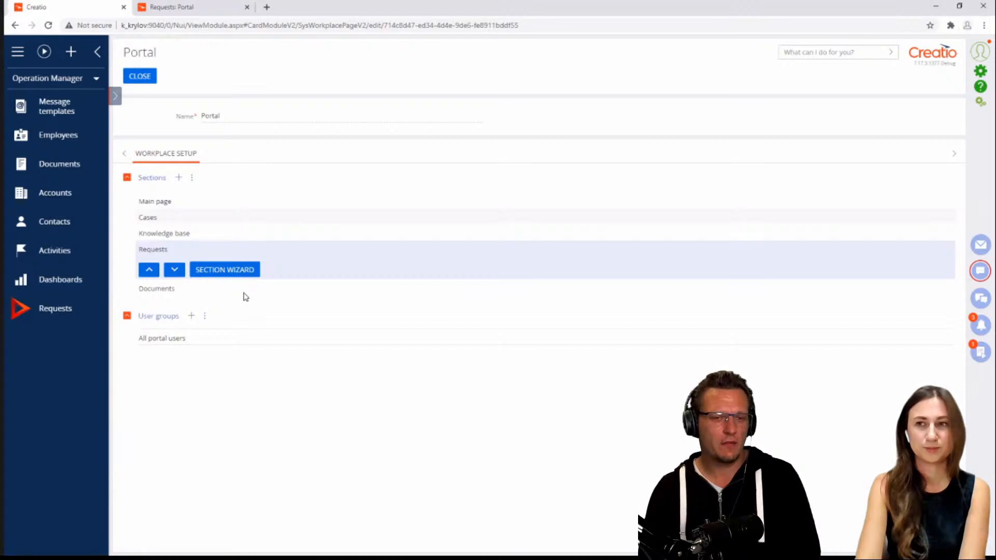
click(245, 272)
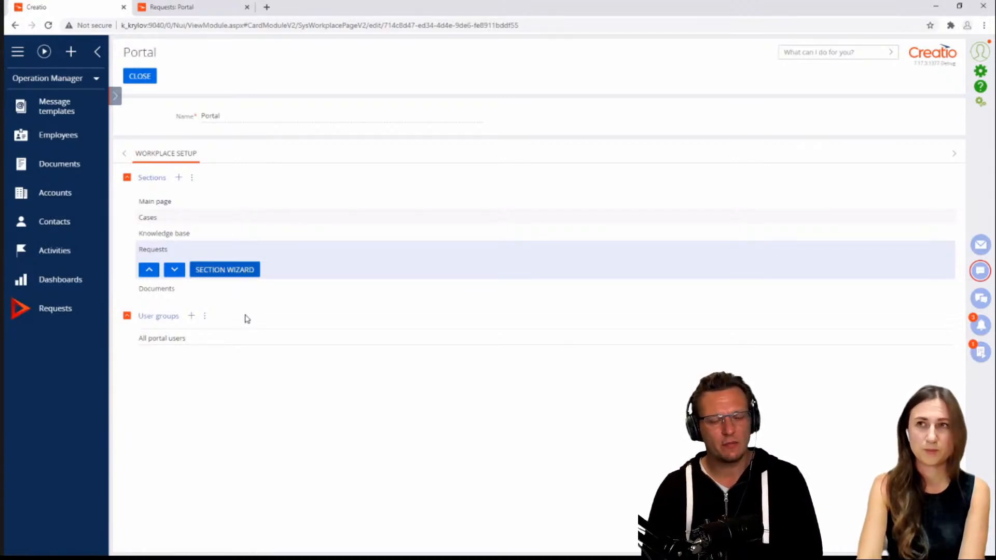
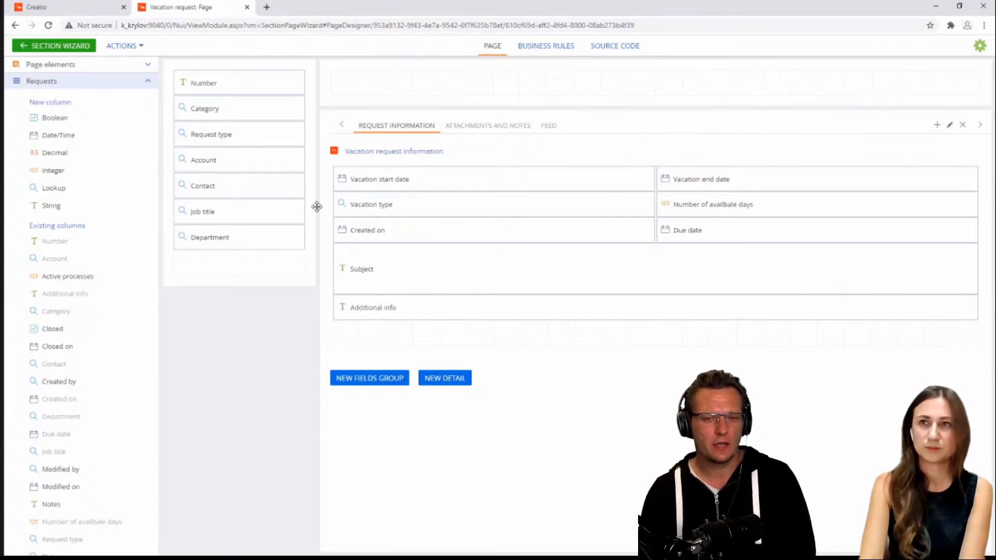
Step: Leave the Vacation request page designer for the section wizard and switch to the portal window showing request REQ-10
click(78, 46)
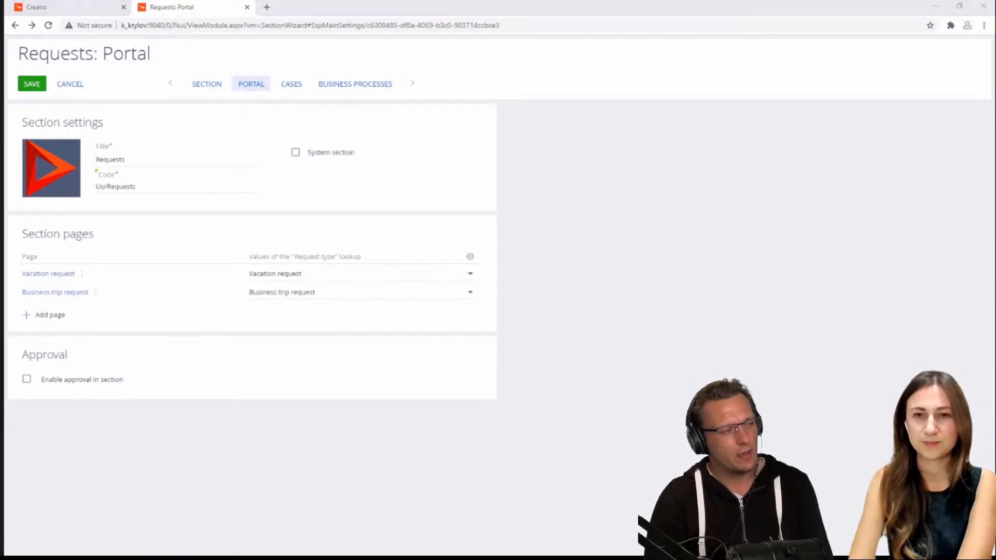
key(alt+Tab)
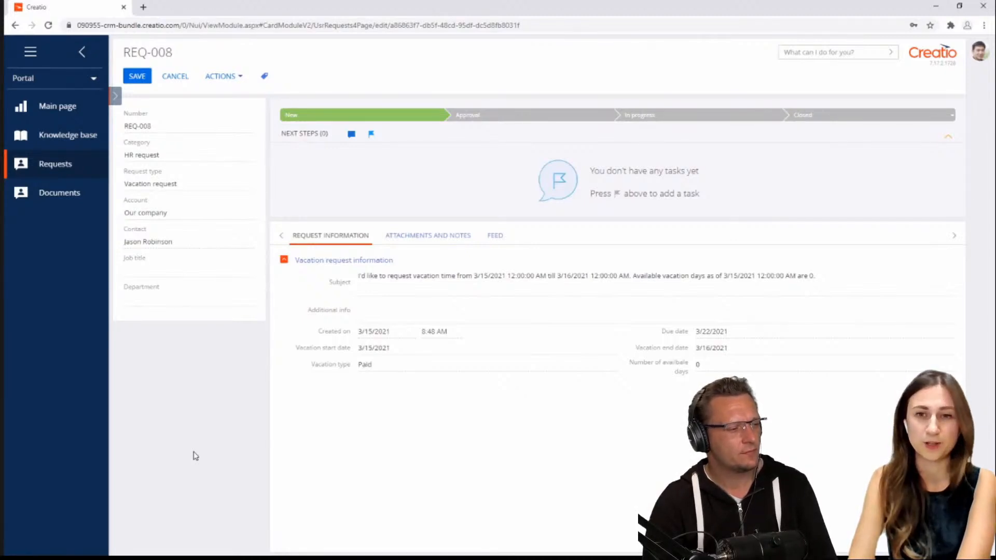
click(936, 7)
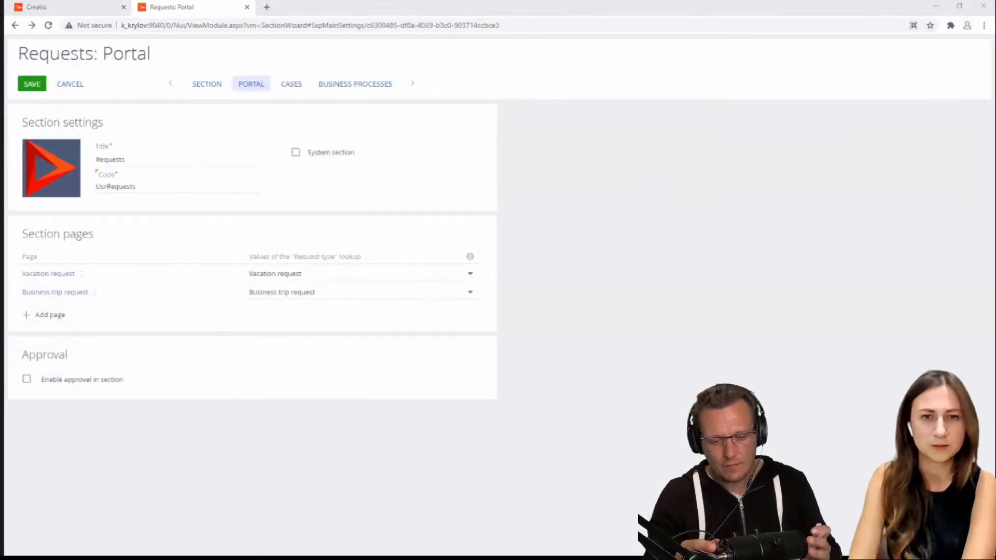
key(alt+Tab)
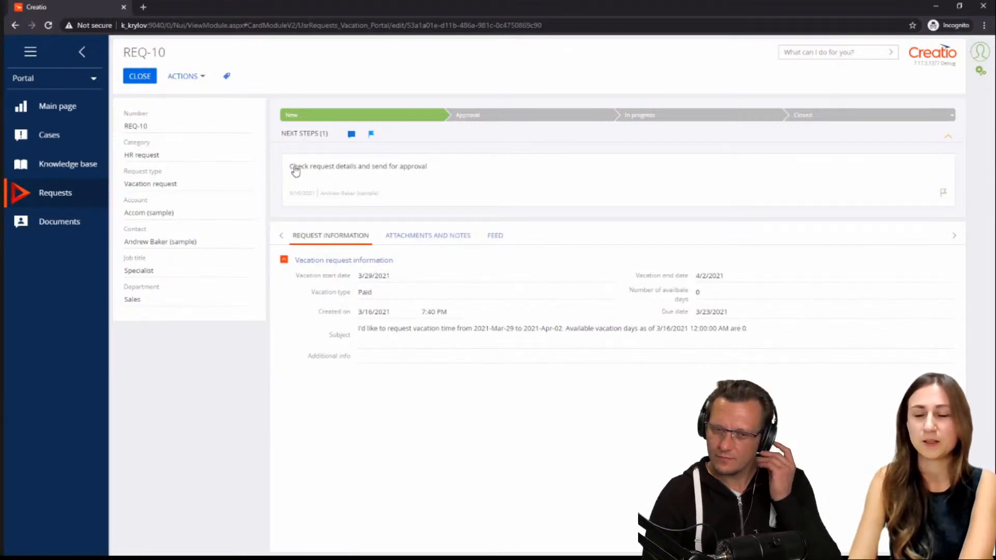
Step: Complete REQ-10's task "Check request details and send for approval" with the result Completed and save it
mouse_move(305, 174)
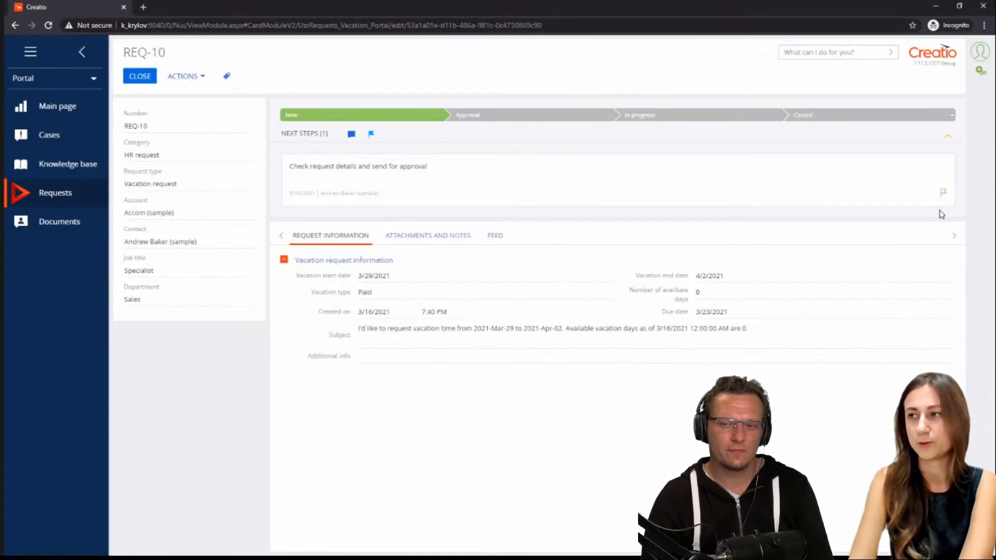
mouse_move(934, 197)
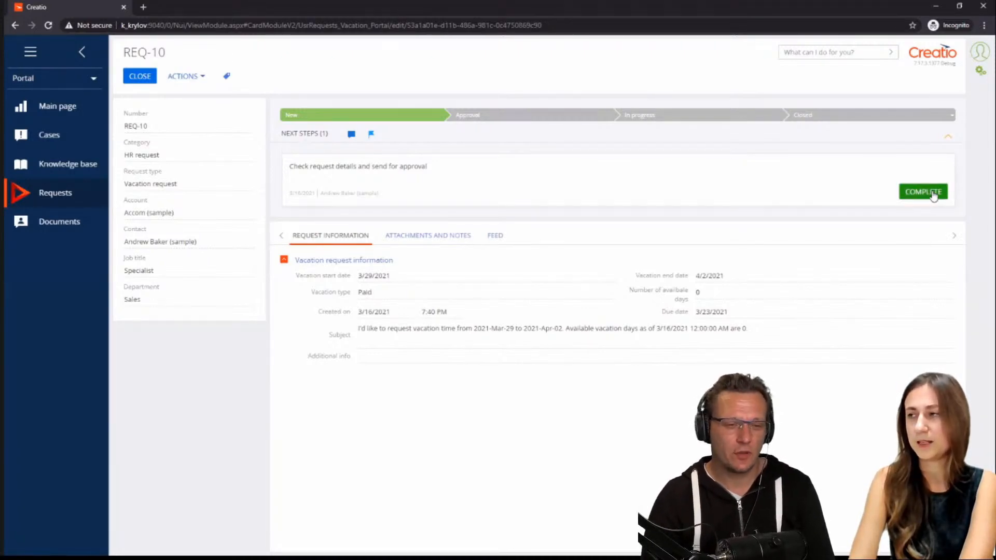
click(926, 193)
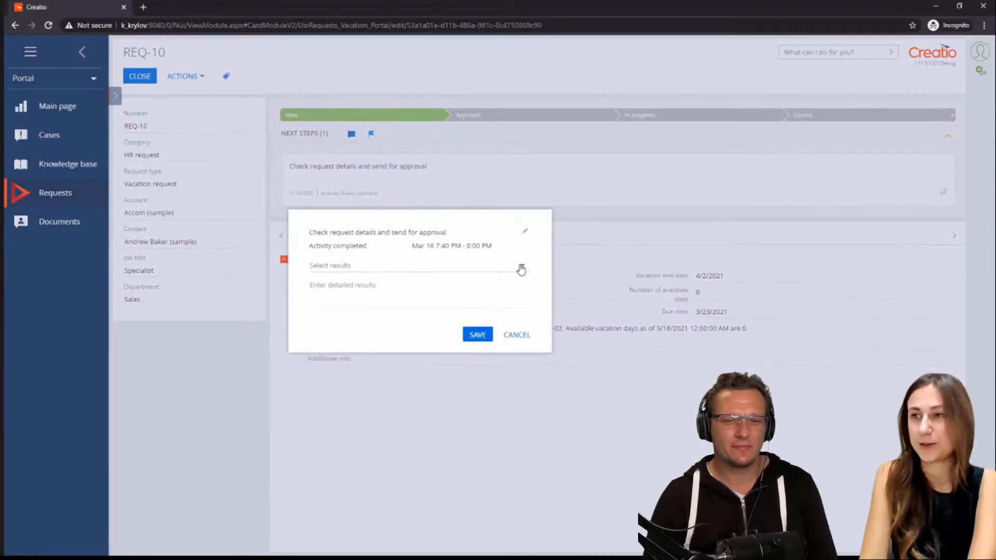
click(521, 270)
click(475, 328)
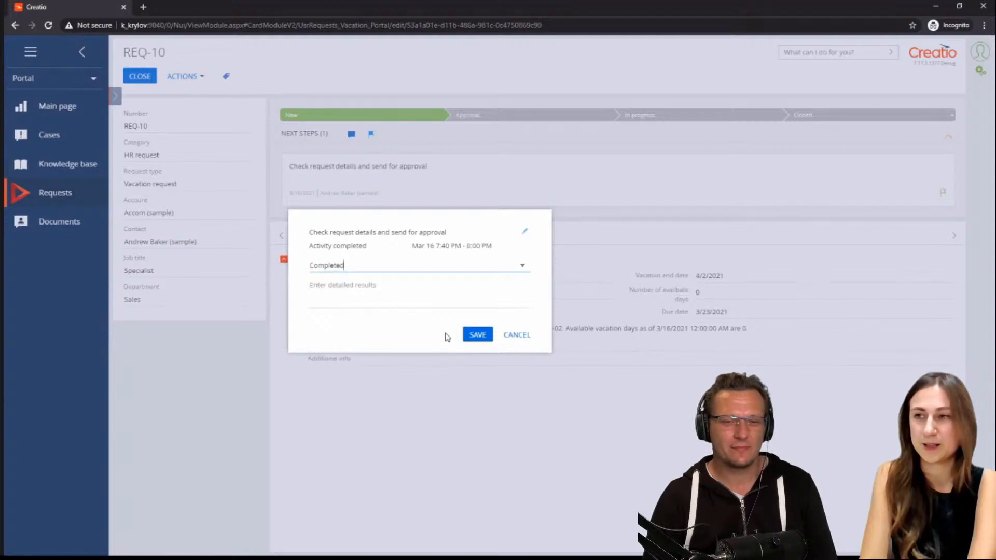
click(477, 336)
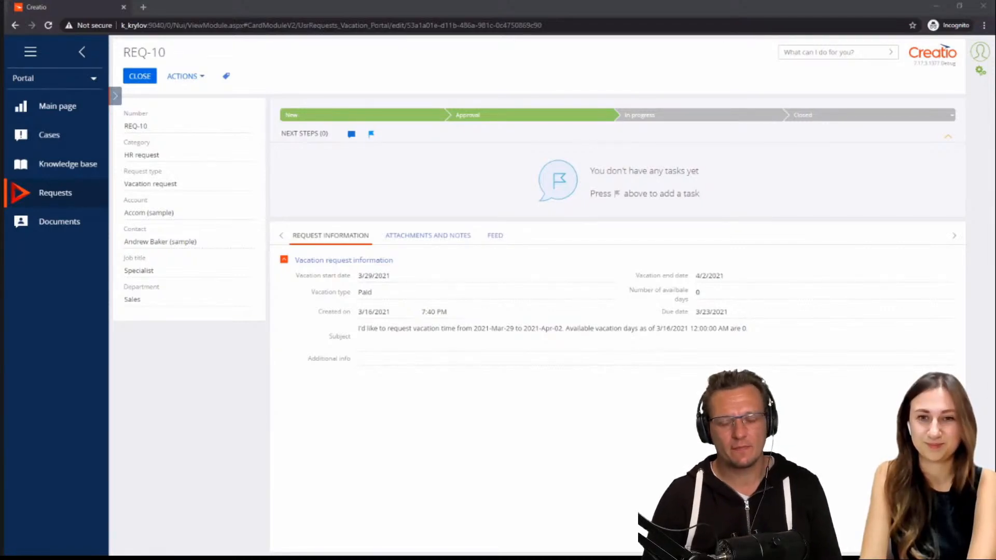
Step: Switch to the internal Creatio window, open the Requests section and check the approval notifications for REQ-10
key(alt+Tab)
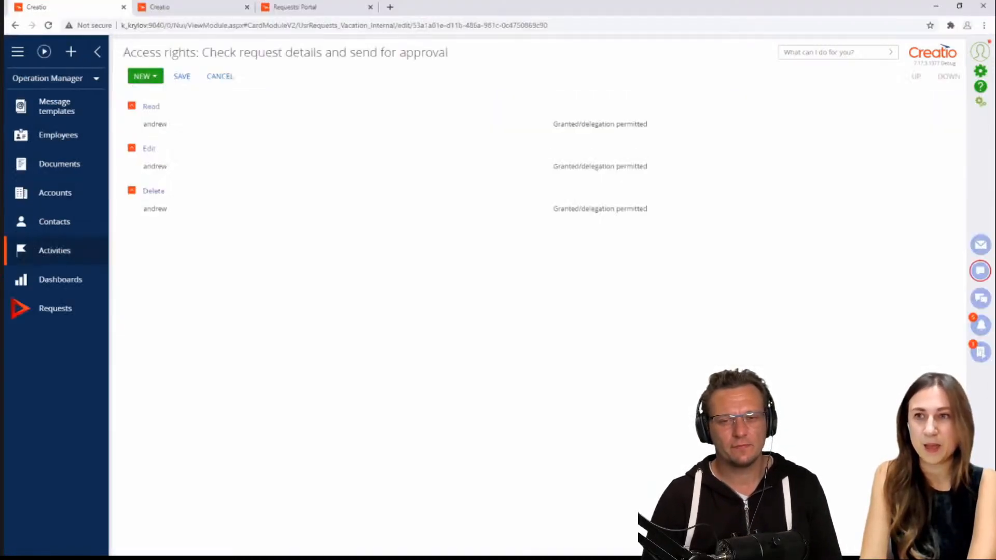
click(81, 315)
click(444, 316)
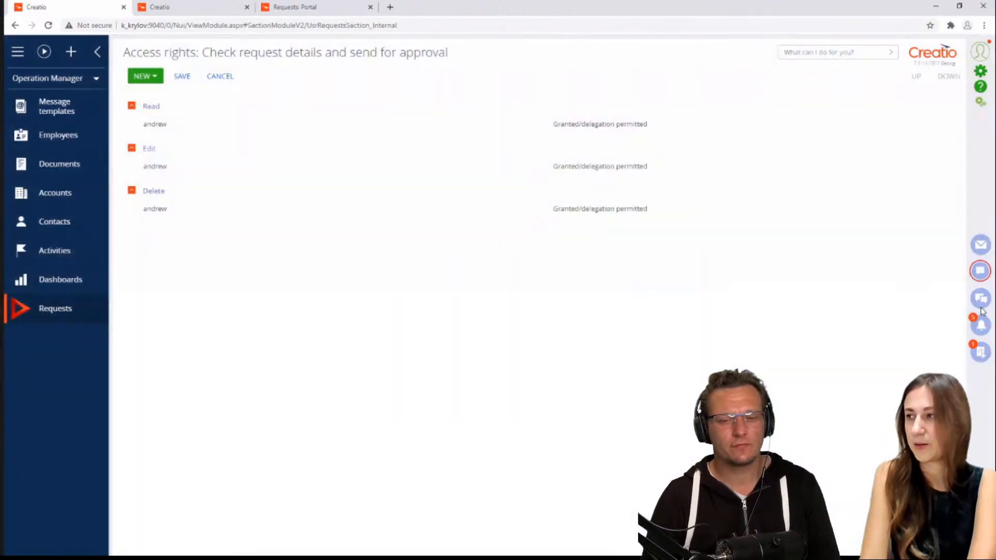
click(980, 325)
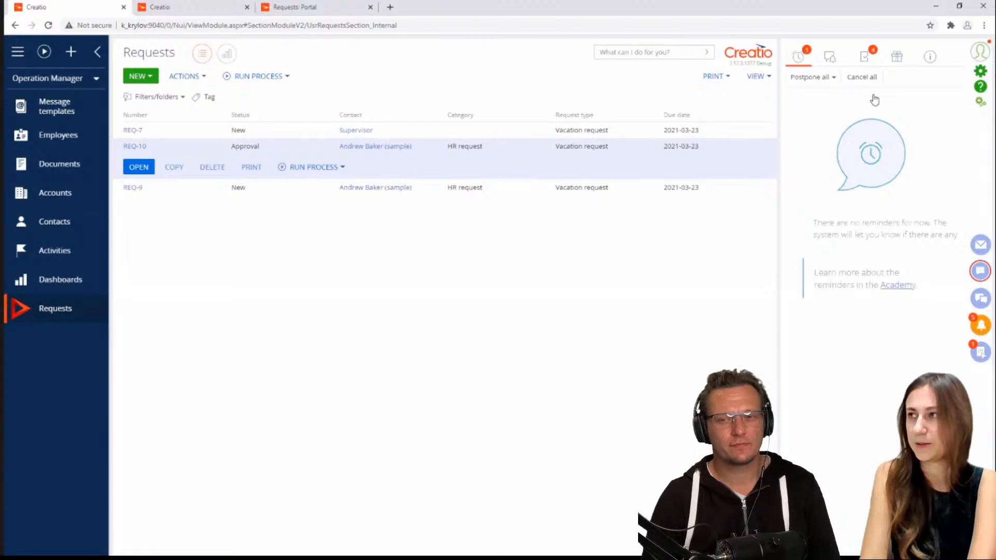
click(865, 61)
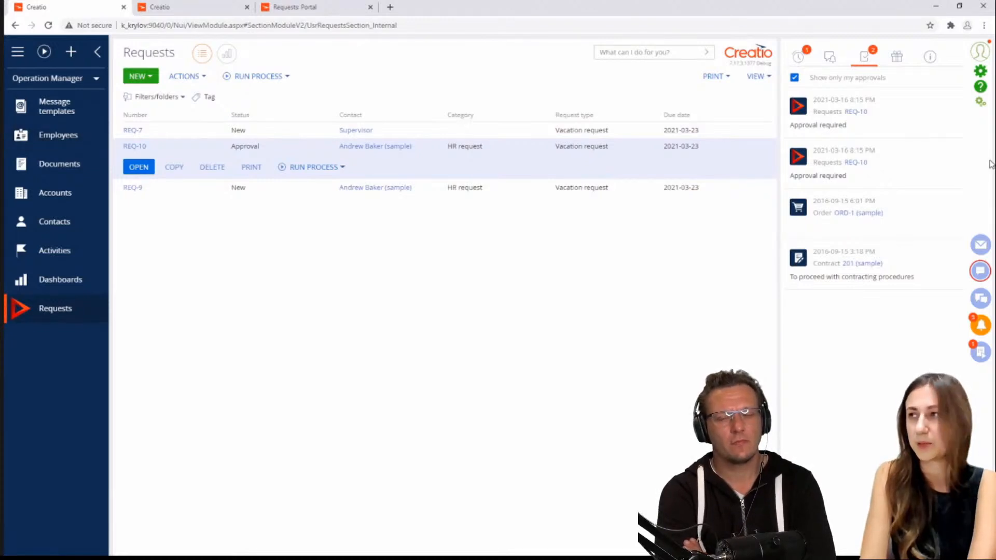
mouse_move(931, 110)
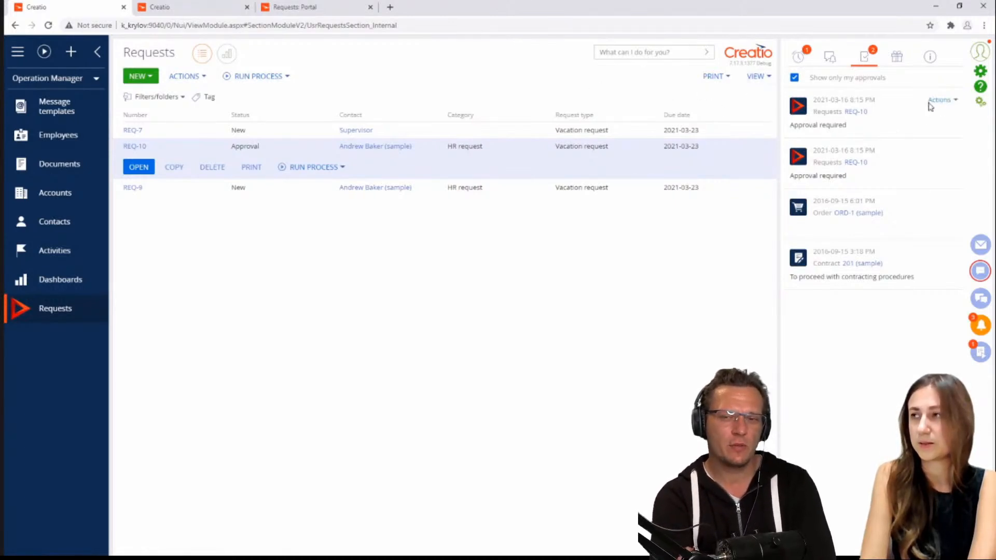
Step: Open the Vacation request cycle case from the Requests section's cases and examine its Change access permissions step
click(761, 79)
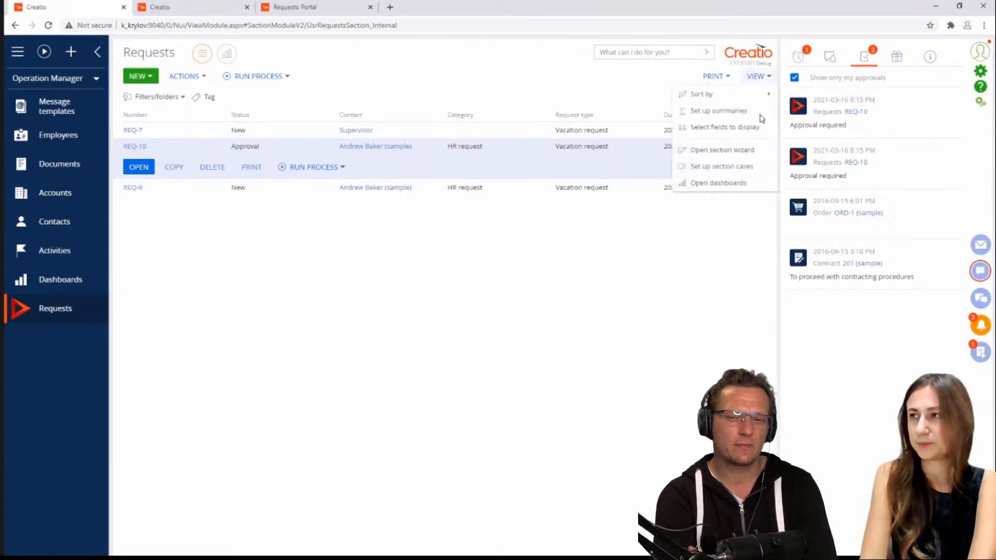
click(727, 168)
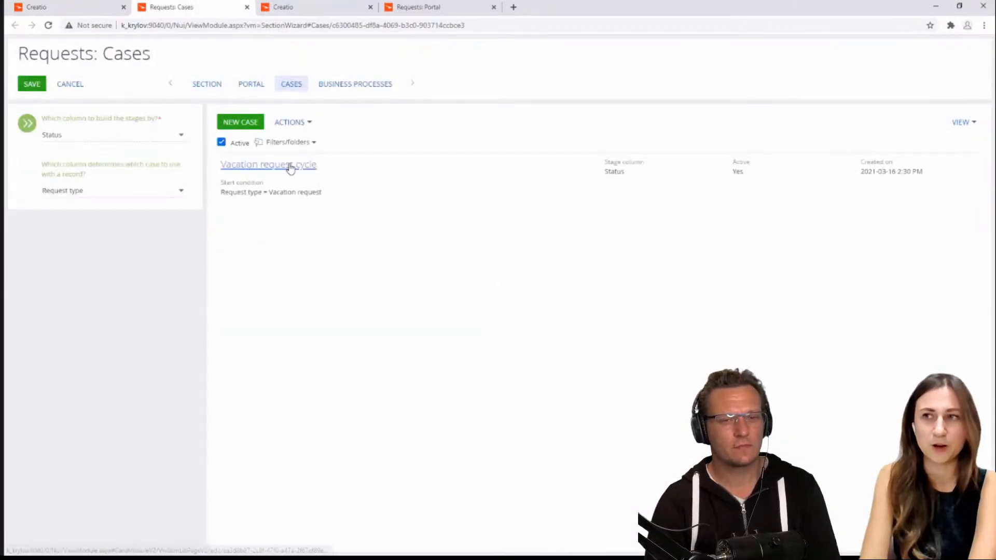
click(289, 166)
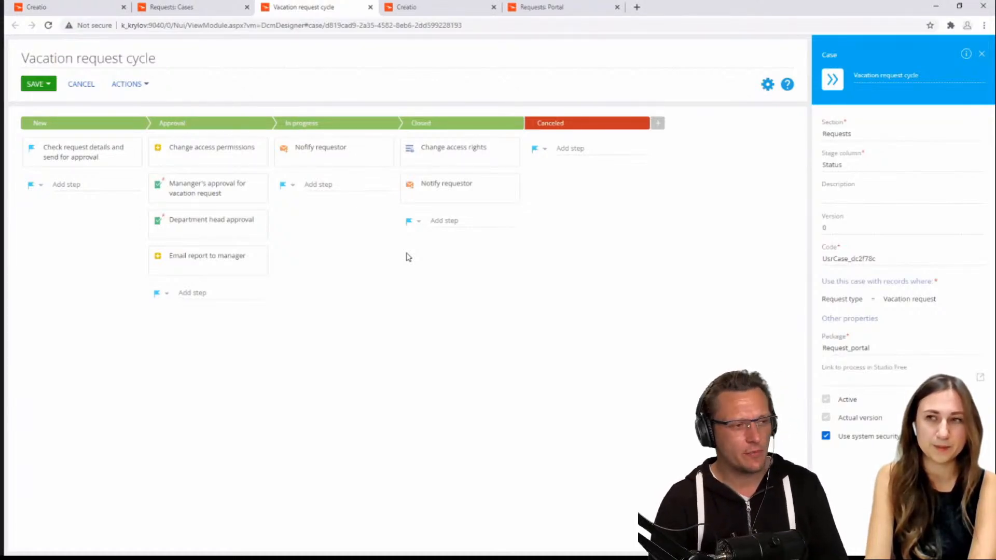
click(237, 151)
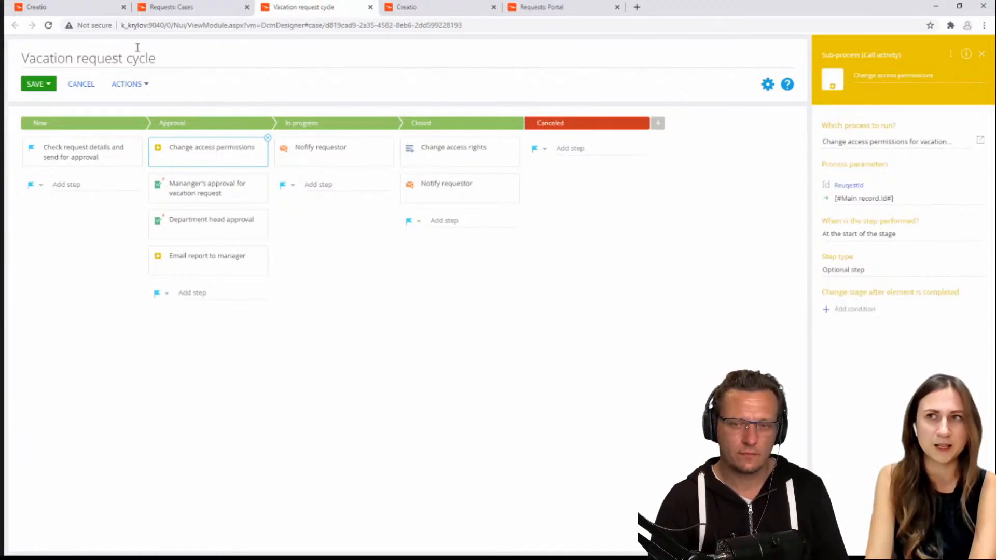
Step: Return to the main Creatio page, open the portal organizational roles from the system designer and look at the available workplaces
click(83, 10)
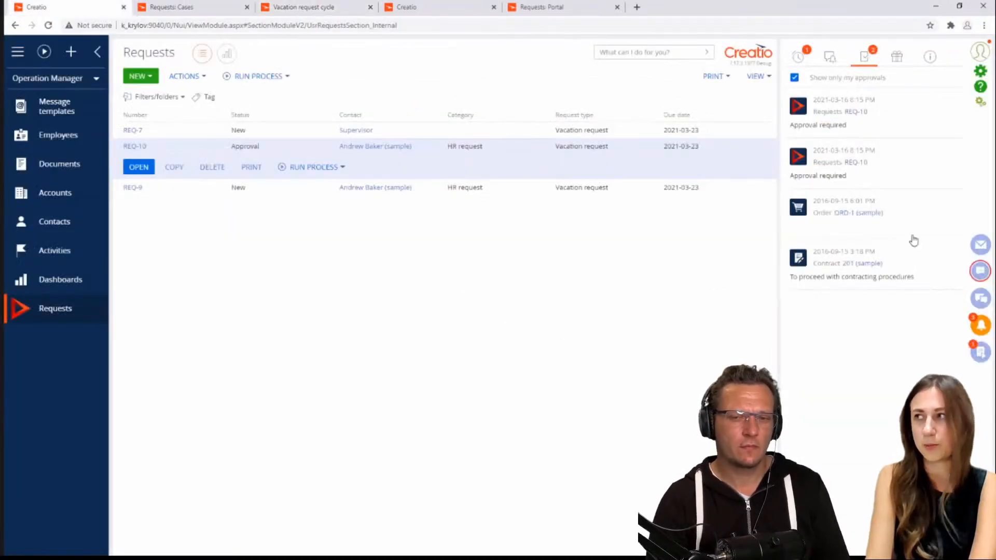
click(982, 327)
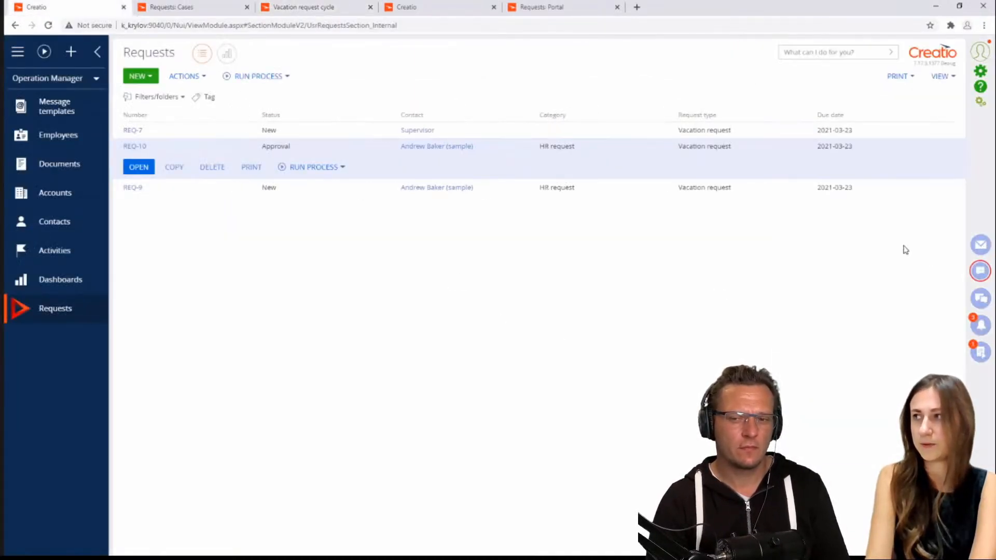
click(980, 71)
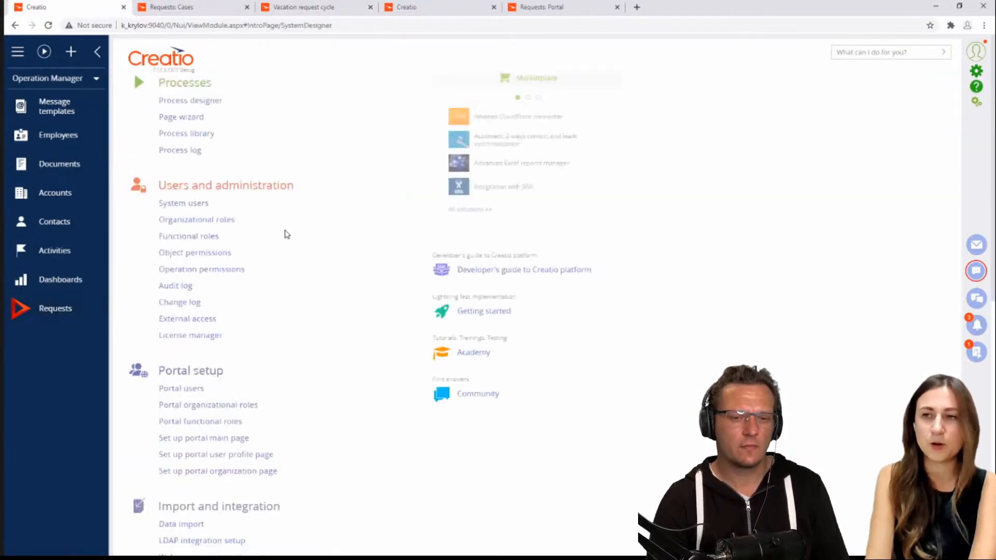
scroll(269, 322, down, 1)
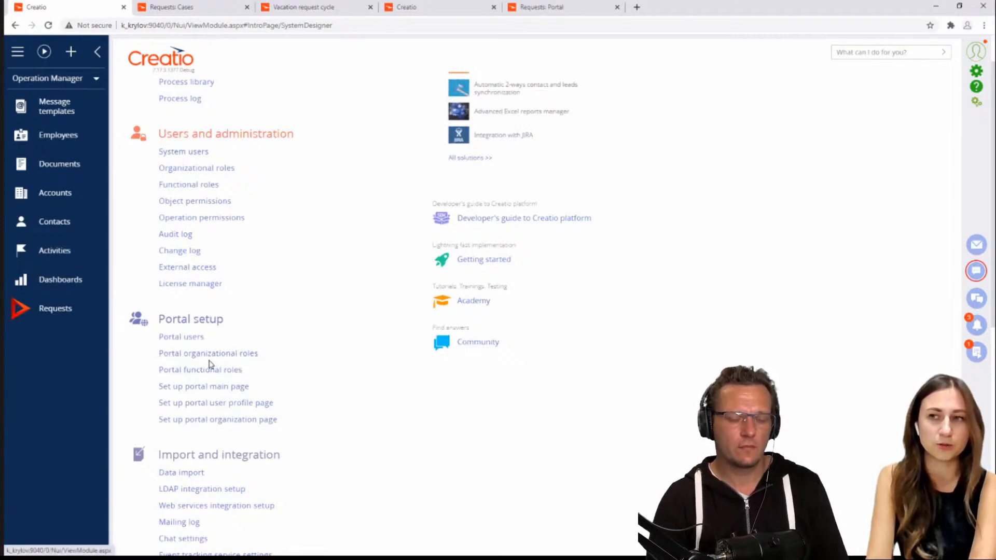
click(199, 357)
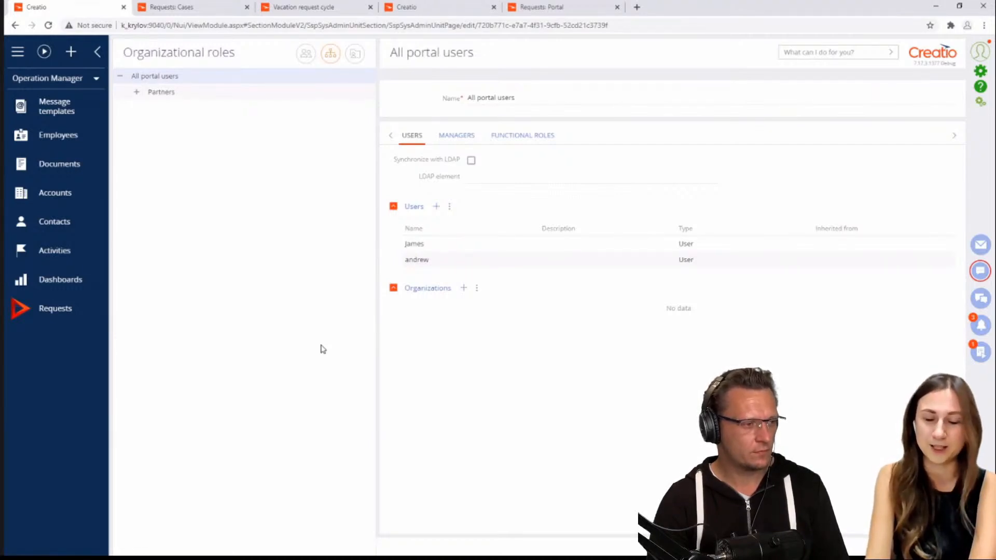
click(73, 83)
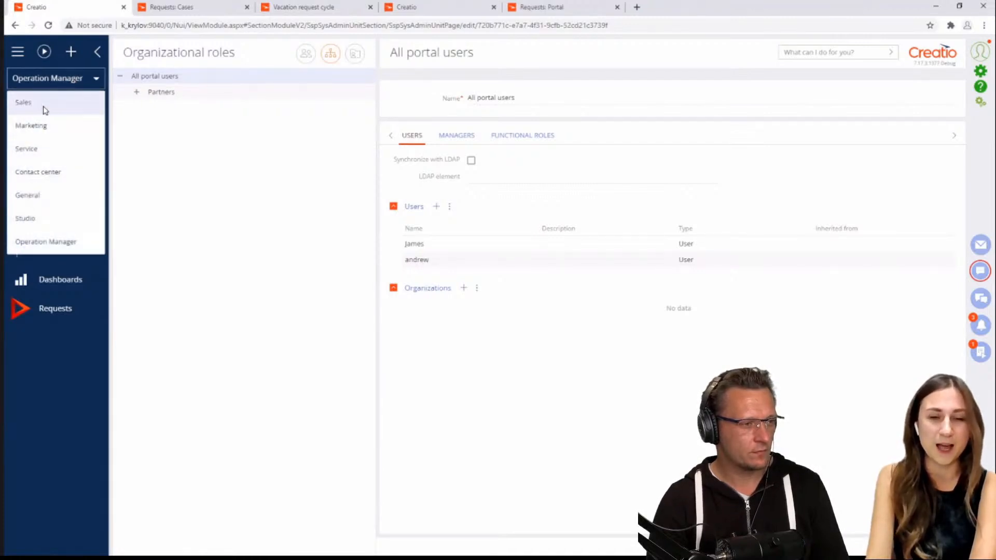
click(211, 251)
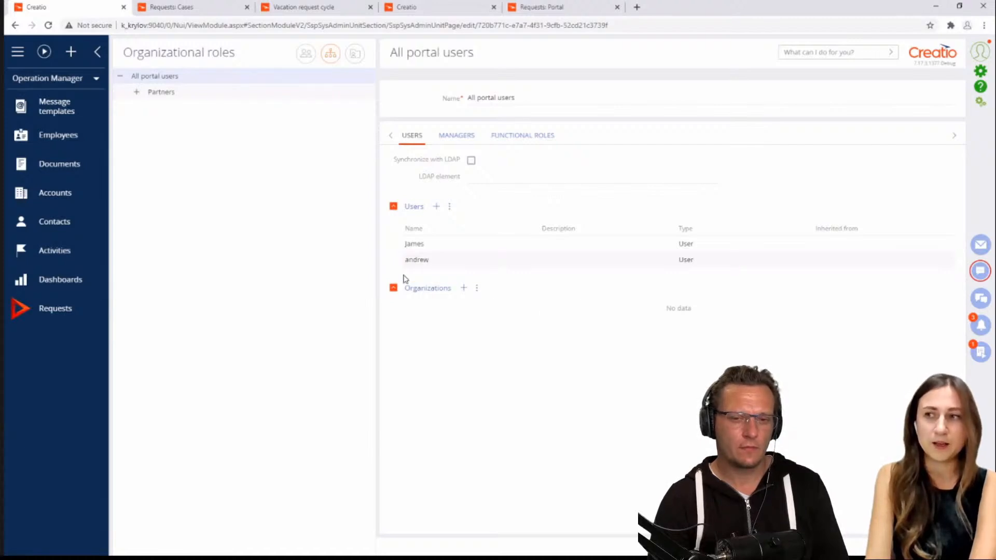
Step: Add an organization for the account Accom (sample) under All portal users, save it and review its record
click(465, 289)
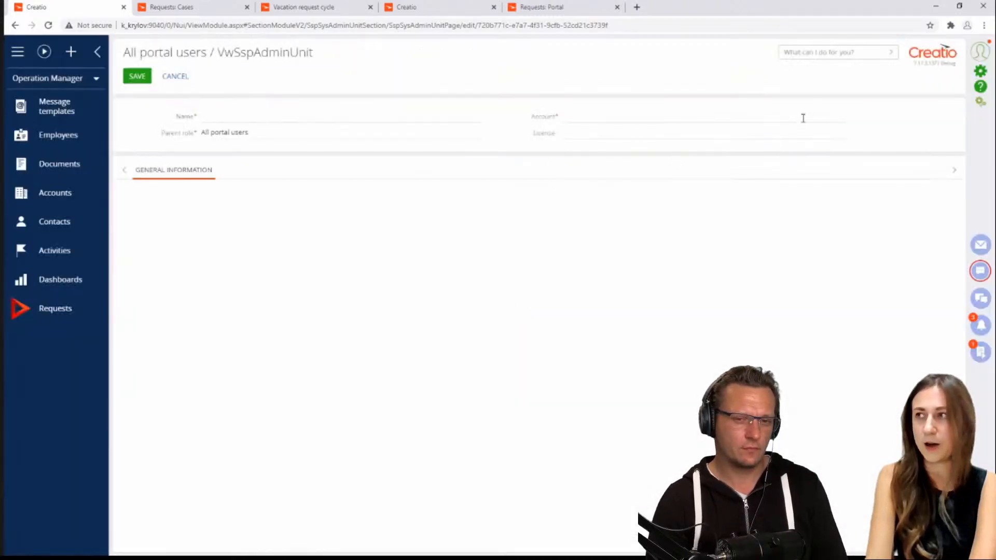
click(839, 117)
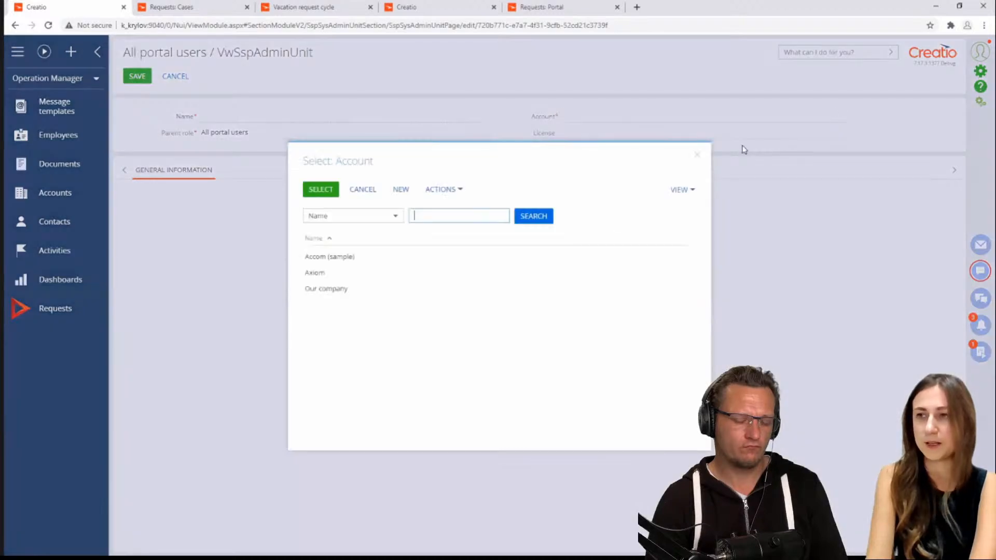
click(355, 257)
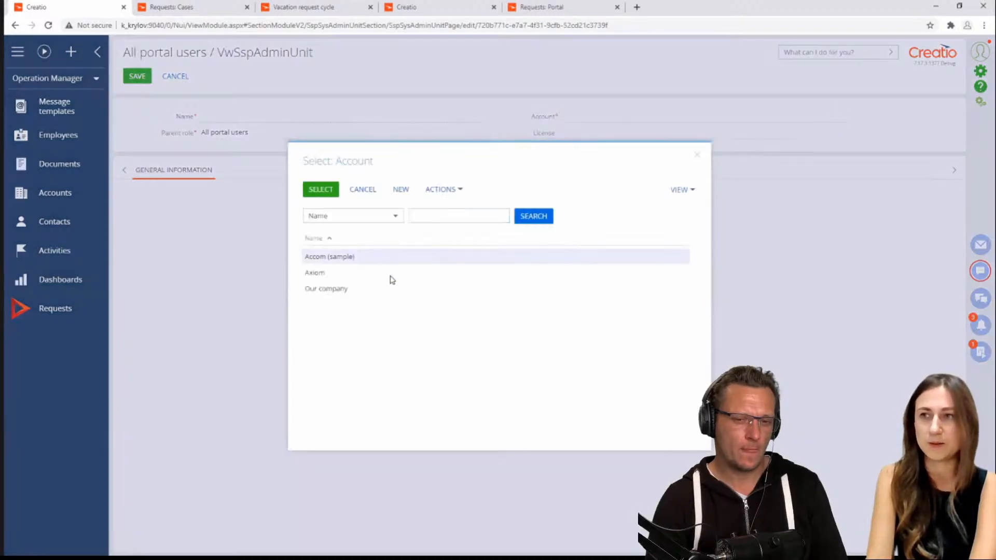
click(323, 191)
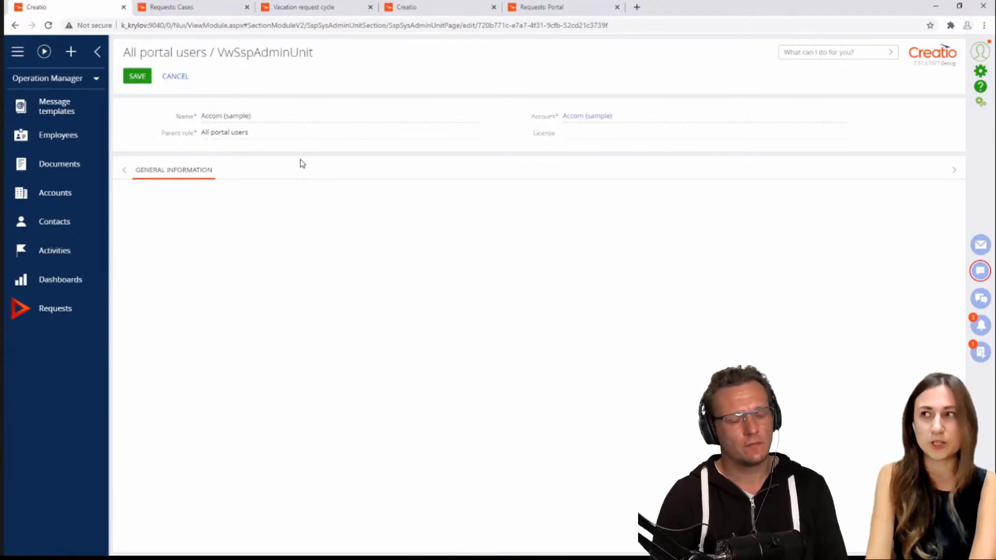
click(137, 76)
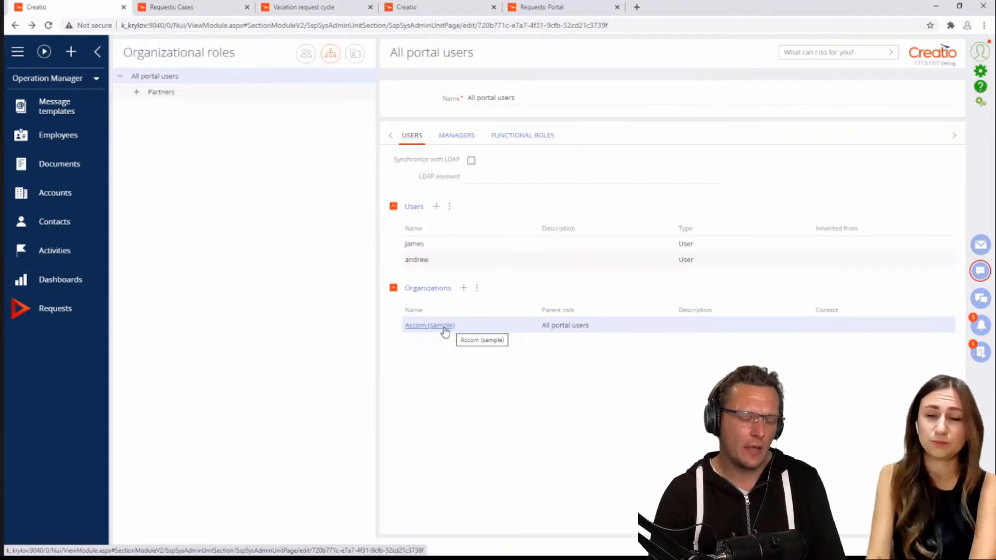
click(443, 326)
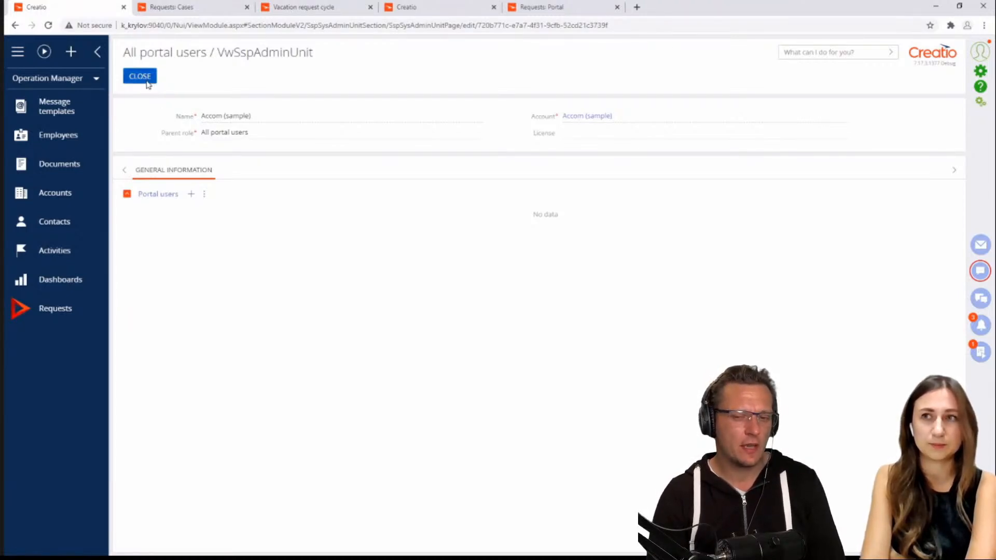
click(145, 78)
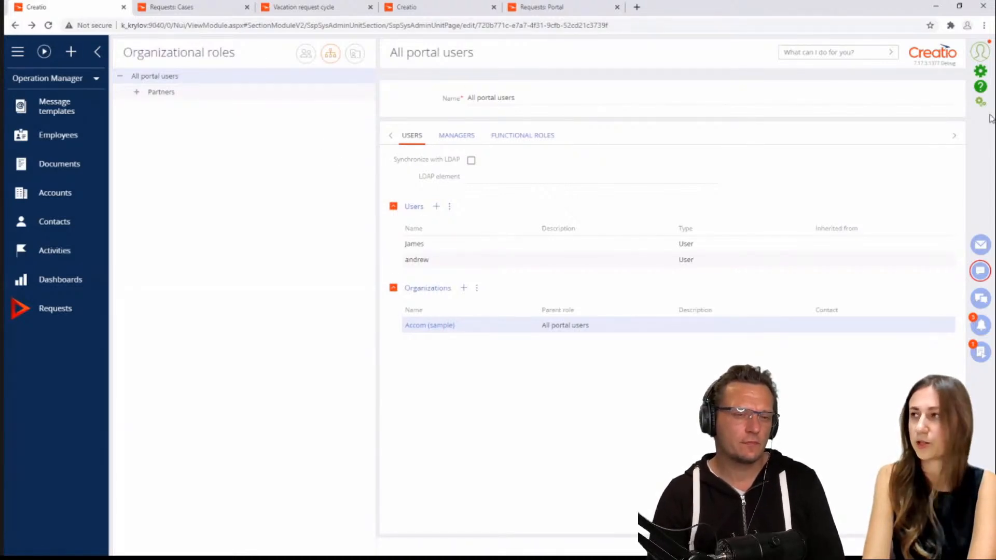
Step: Open the functional roles from the system designer and view the All portal users role
click(980, 71)
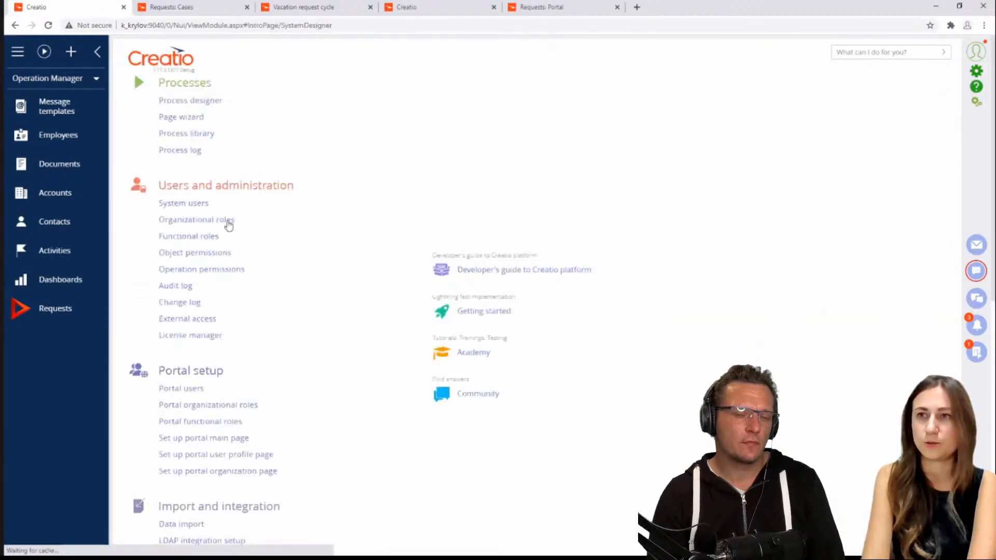
click(204, 240)
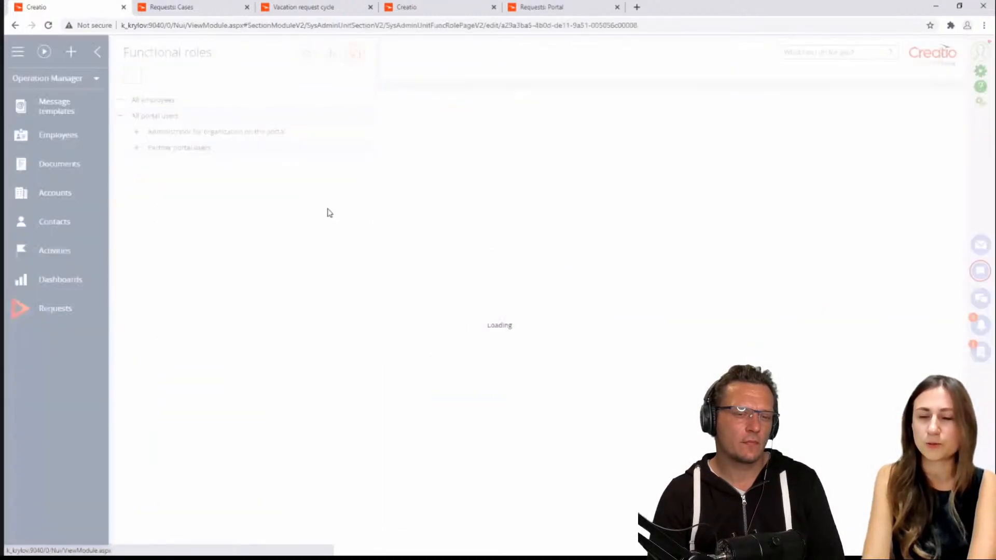
click(161, 116)
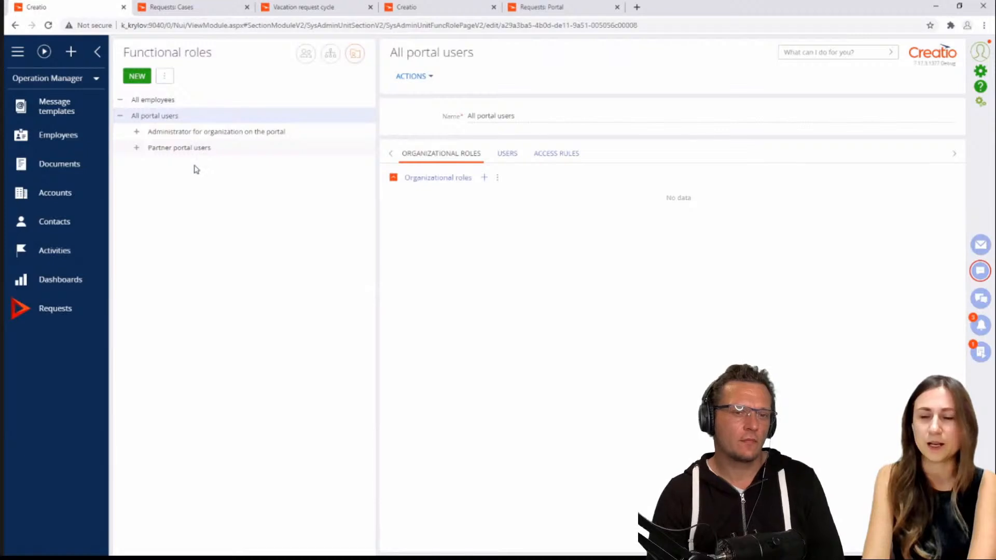
Step: Open the organizational roles, check the kinds of role that can be added under All portal users, and compare it with the Partners role
click(333, 55)
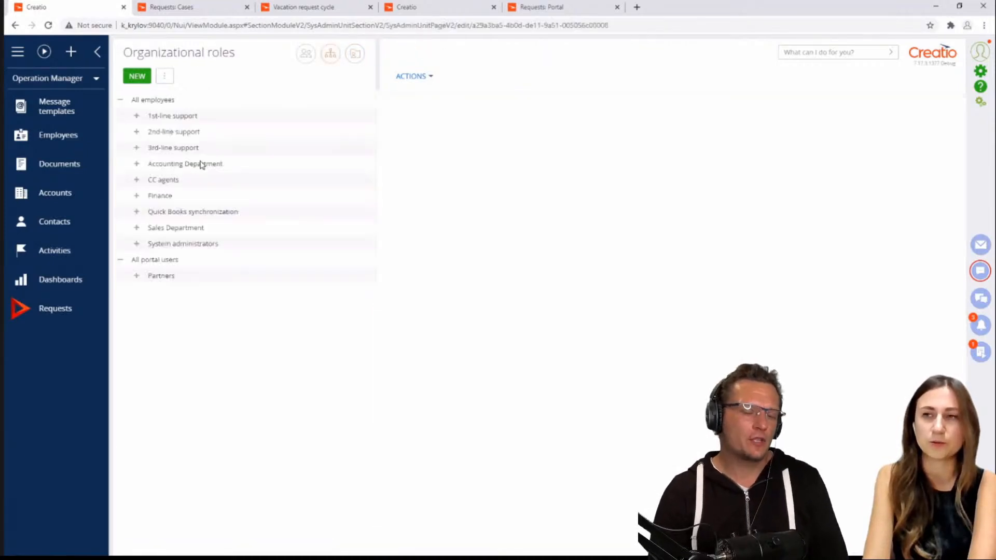
click(154, 264)
click(148, 76)
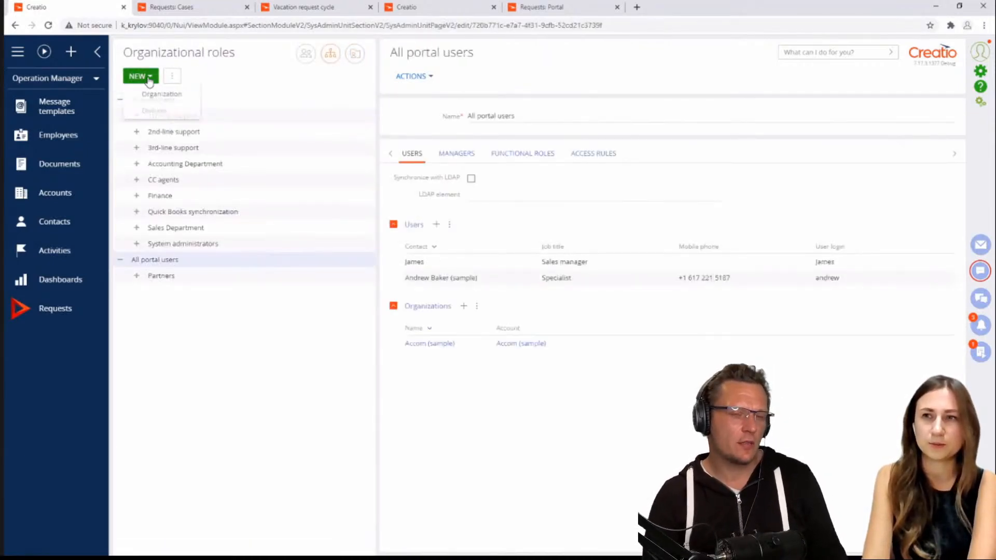
click(258, 86)
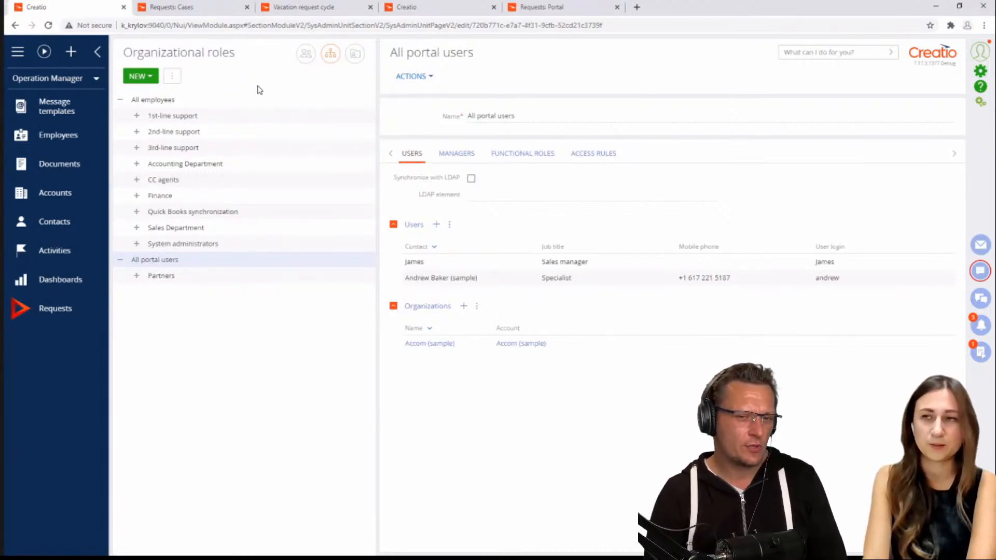
click(191, 281)
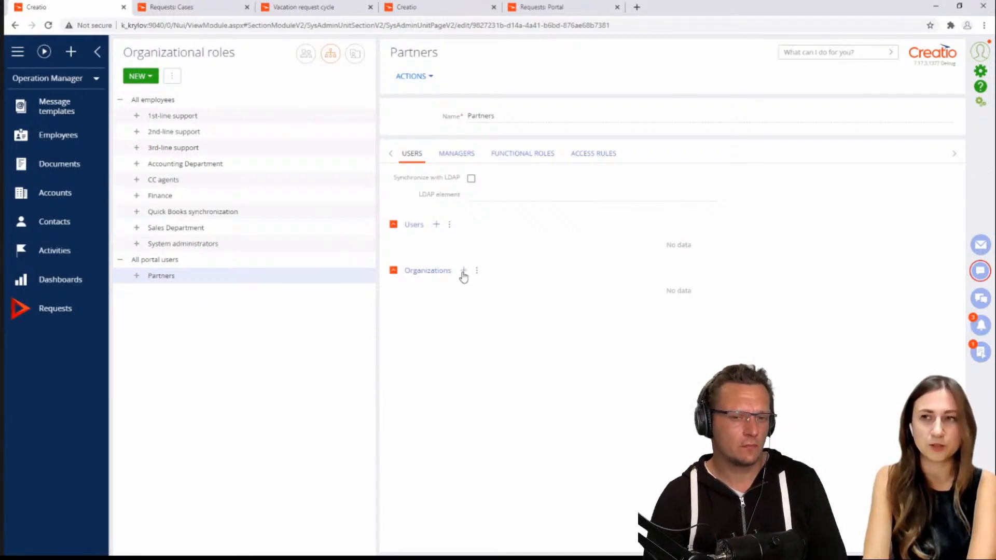
click(183, 262)
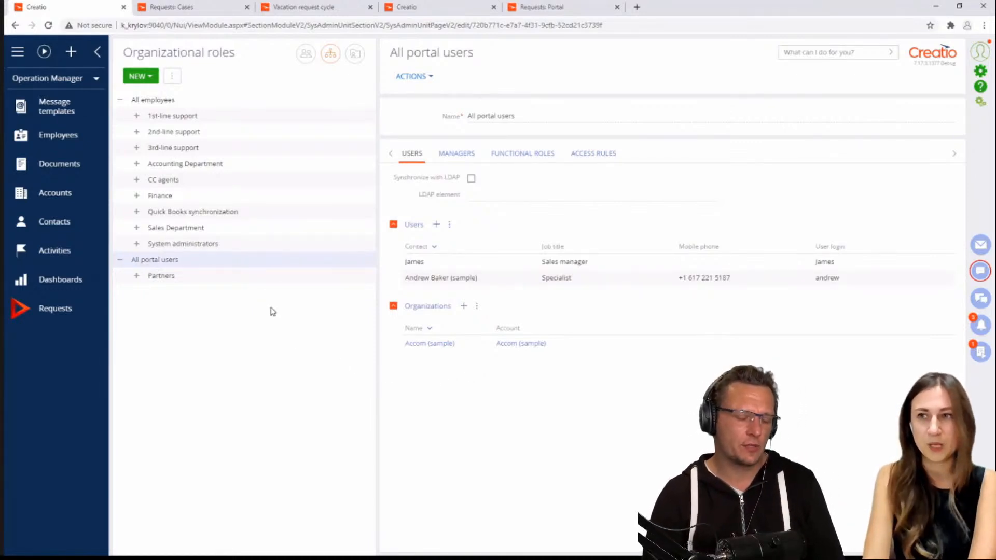
click(260, 281)
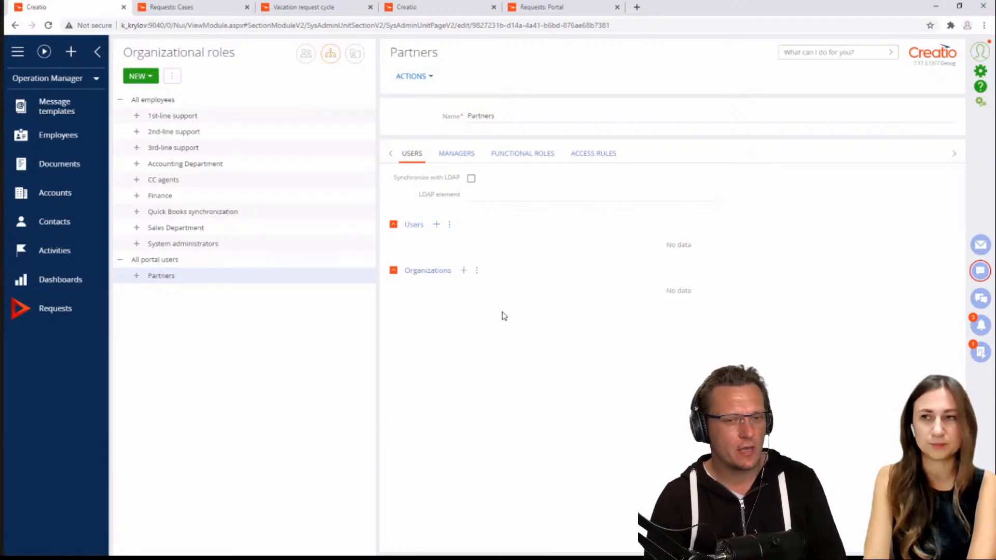
Step: View the system users, open the portal users from the system designer and check the licenses of the sample specialist's user record
click(305, 55)
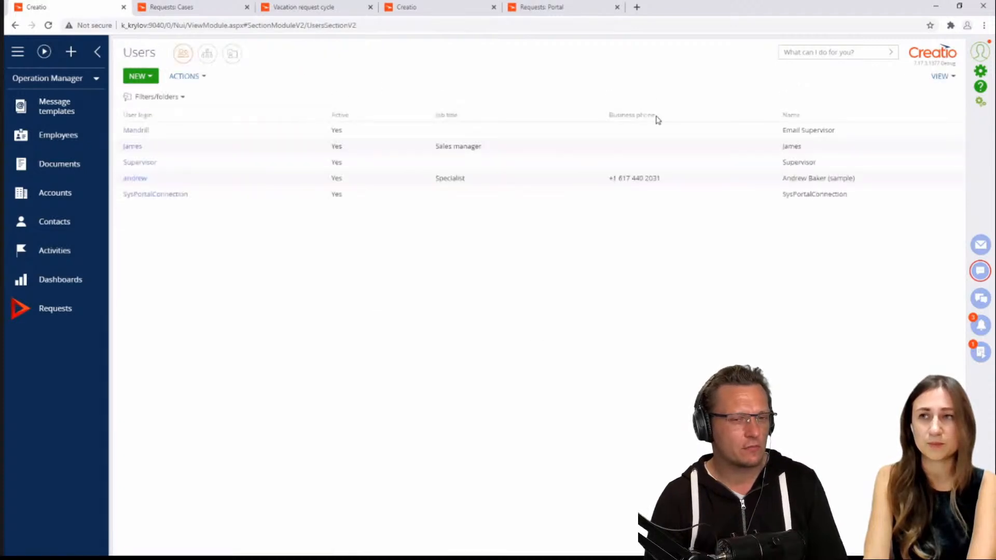
click(980, 71)
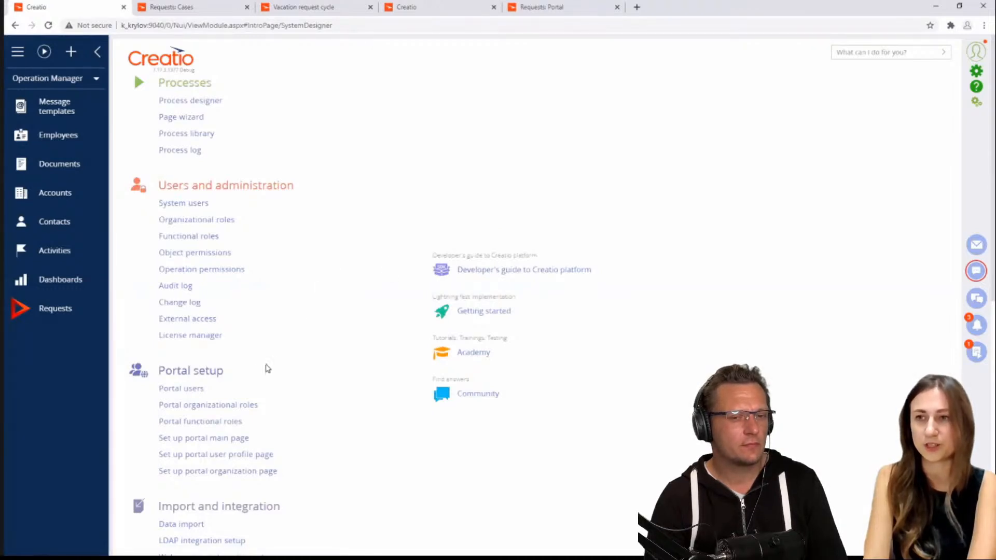
click(200, 390)
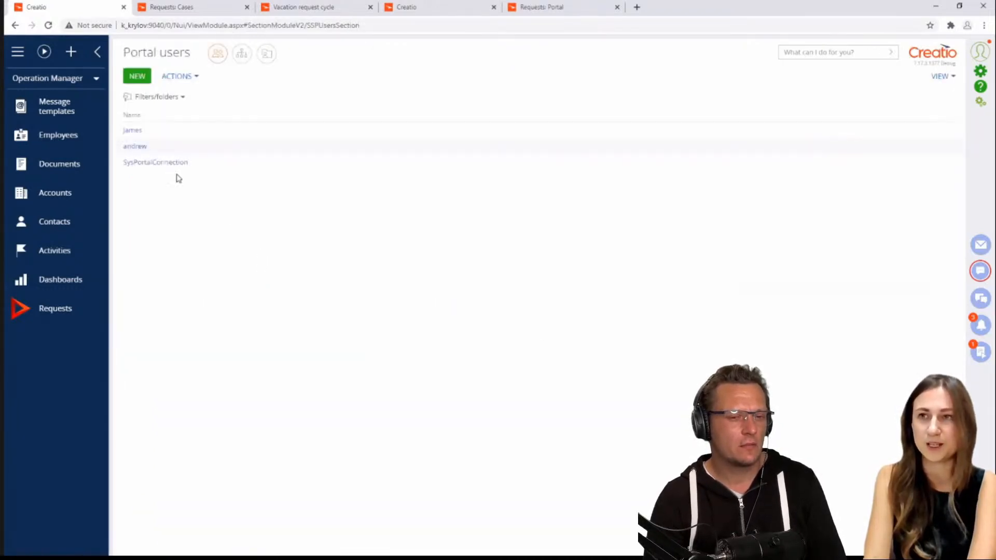
click(136, 146)
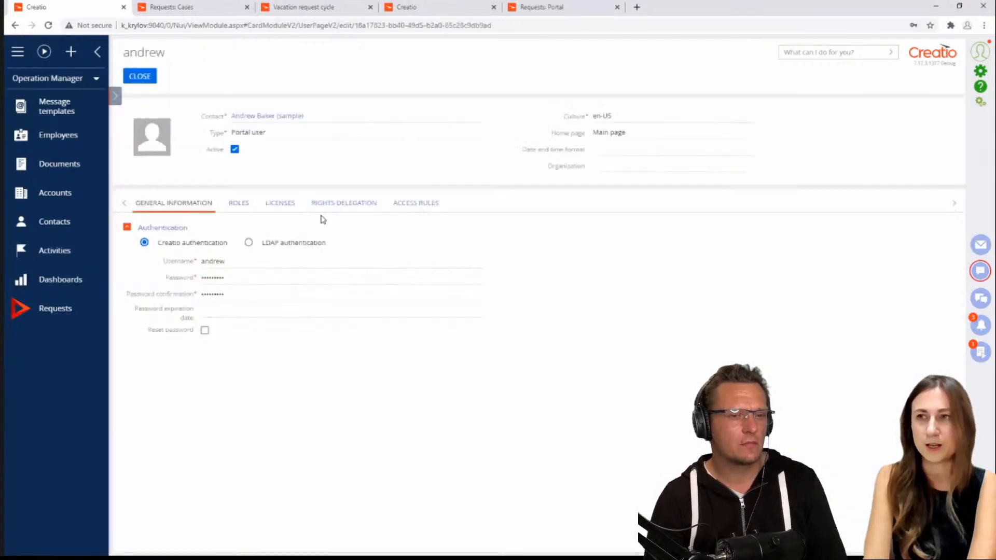
click(287, 207)
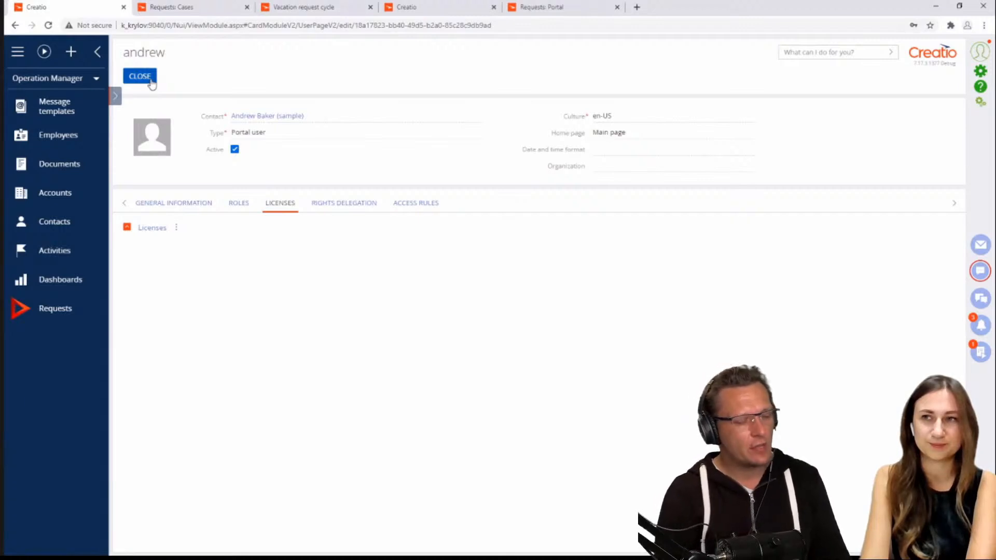
click(151, 82)
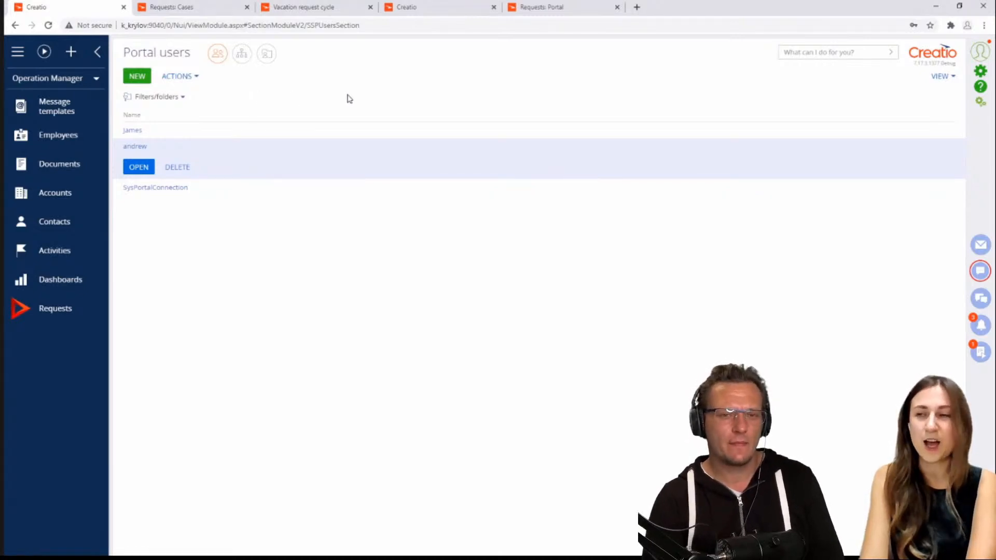
Step: Open the Send request report process from the process library in the system designer and view its whole diagram
click(980, 73)
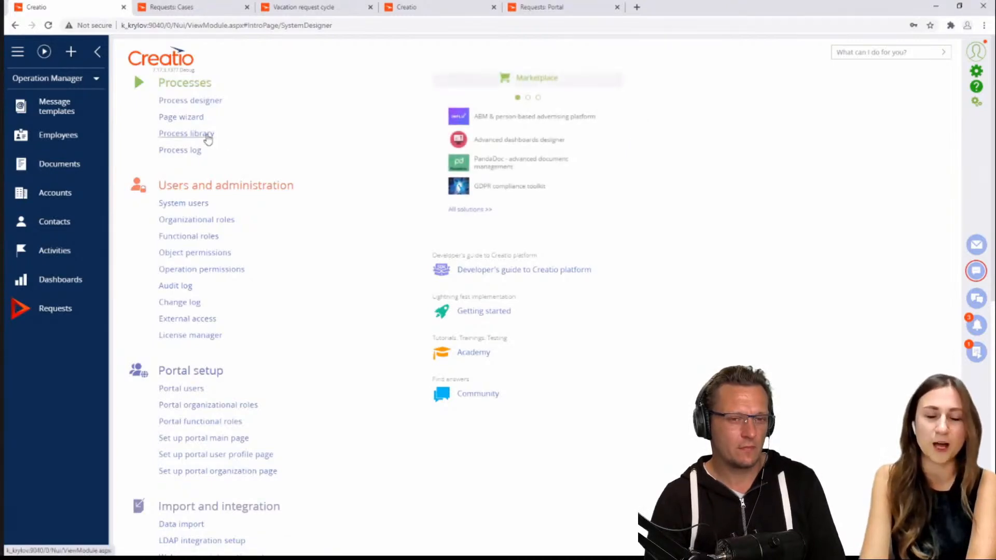
click(209, 135)
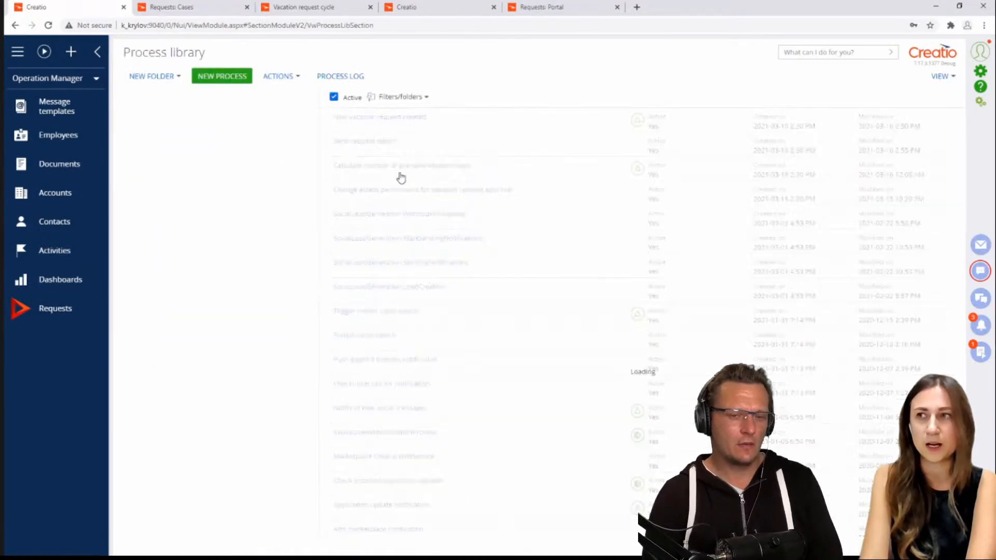
click(387, 146)
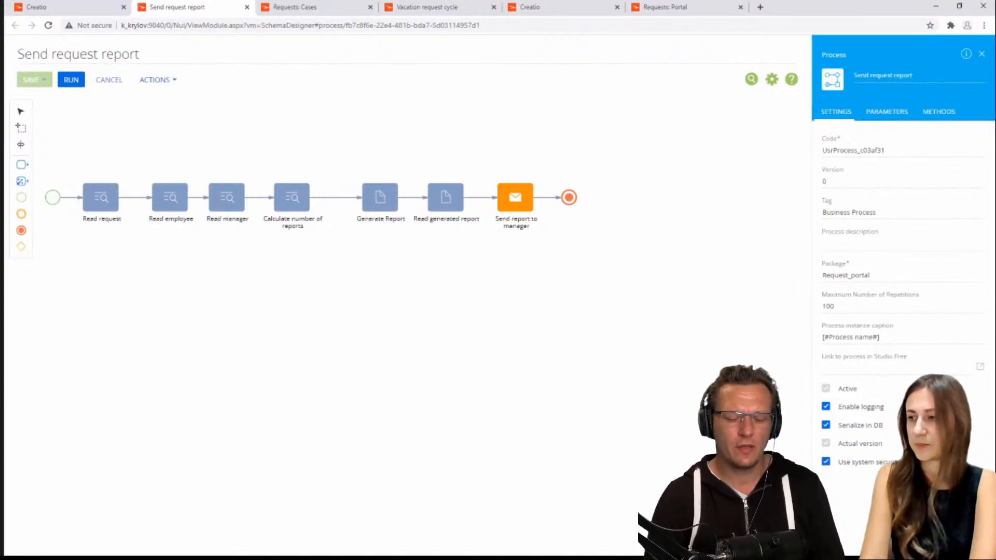
scroll(375, 373, up, 2)
drag(442, 437, 548, 521)
scroll(665, 416, up, 1)
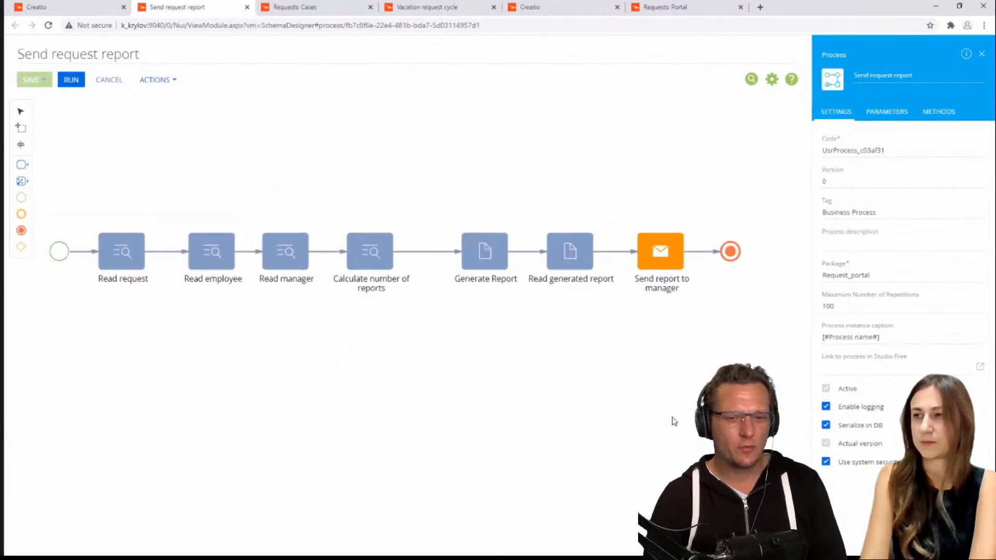
drag(672, 418, 685, 434)
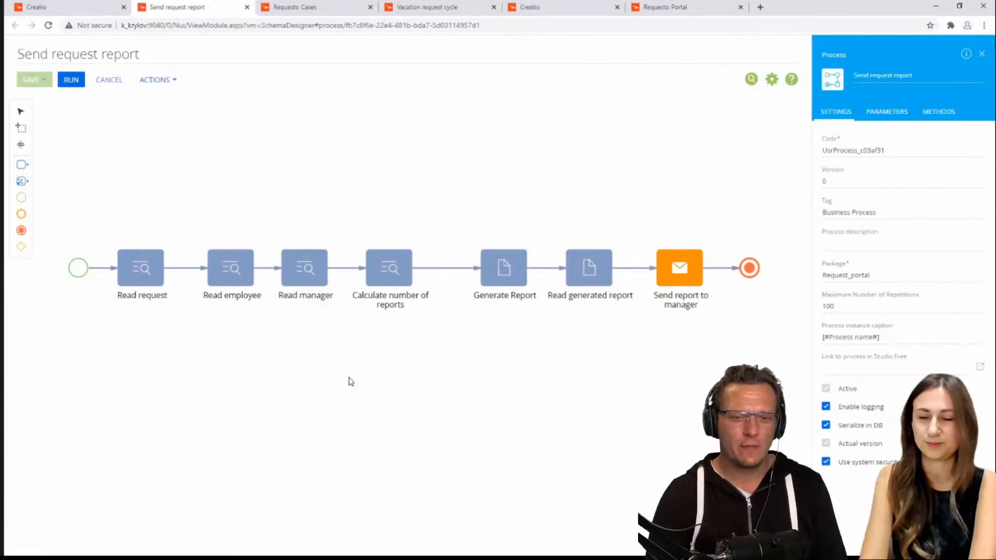
Step: Examine the settings of the Calculate number of reports and Generate Report elements, including the file name formula of the generated report
click(399, 280)
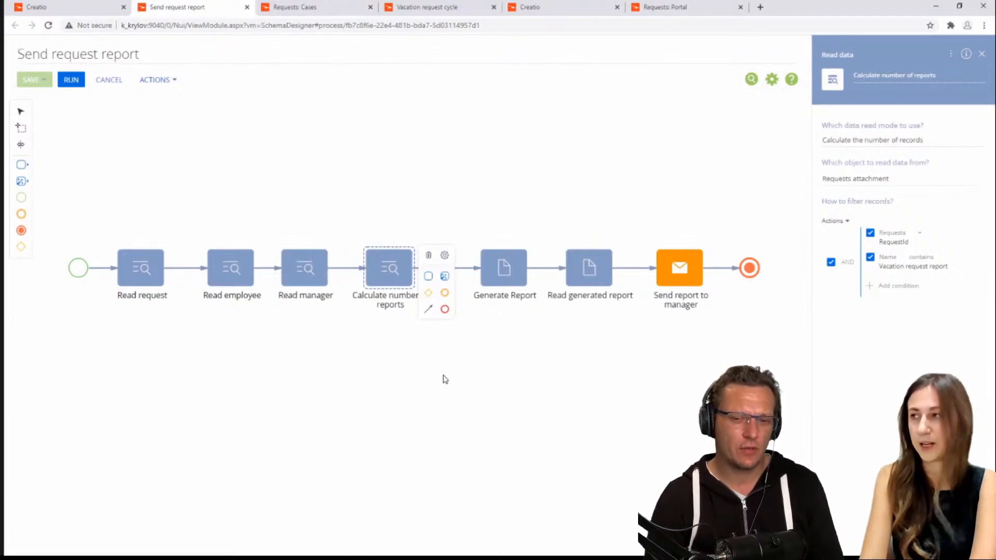
click(504, 271)
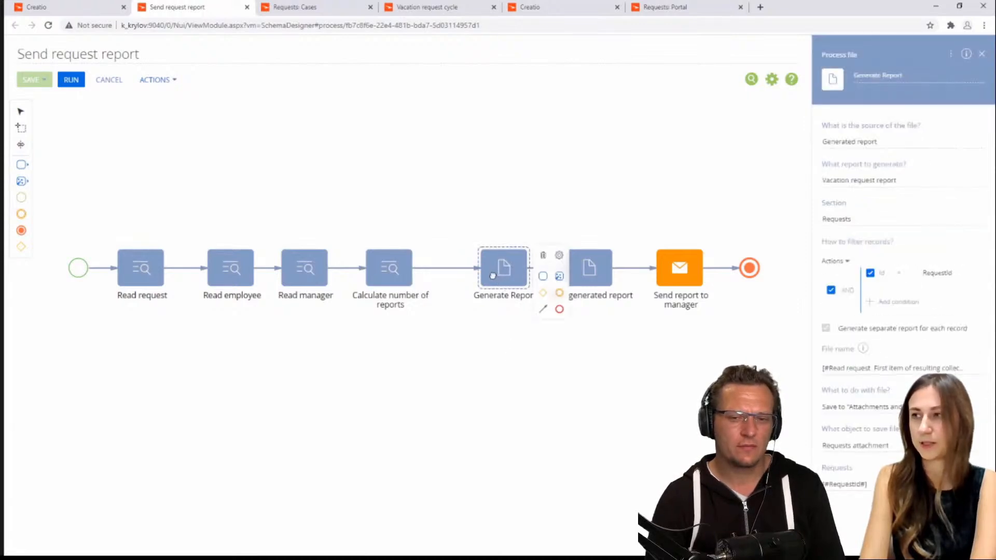
drag(493, 276, 483, 275)
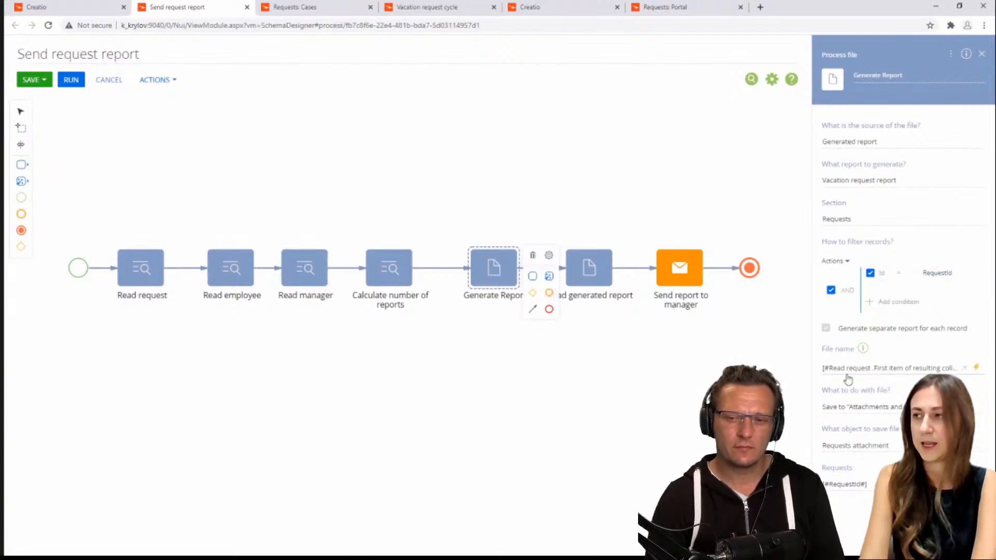
click(976, 367)
click(890, 418)
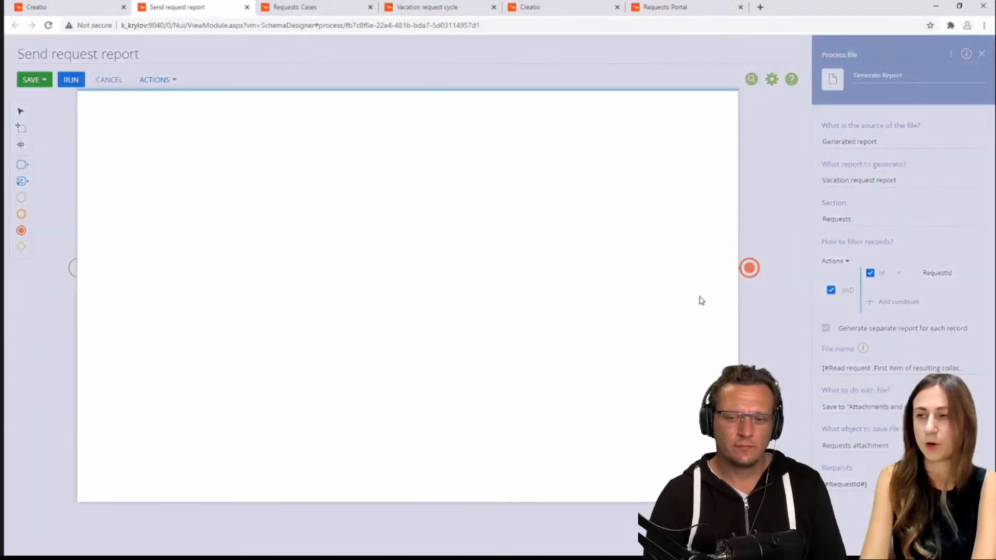
click(367, 173)
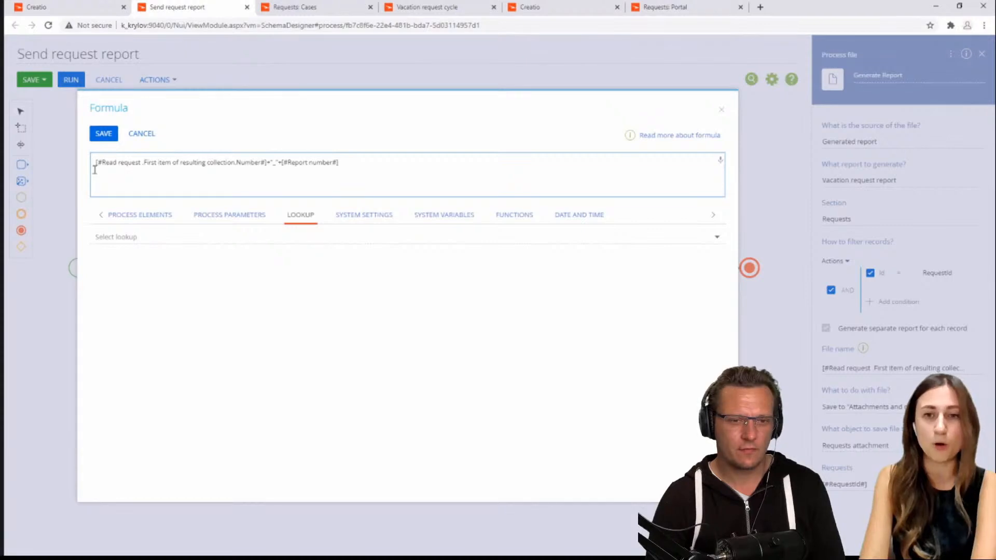
key(Escape)
click(538, 388)
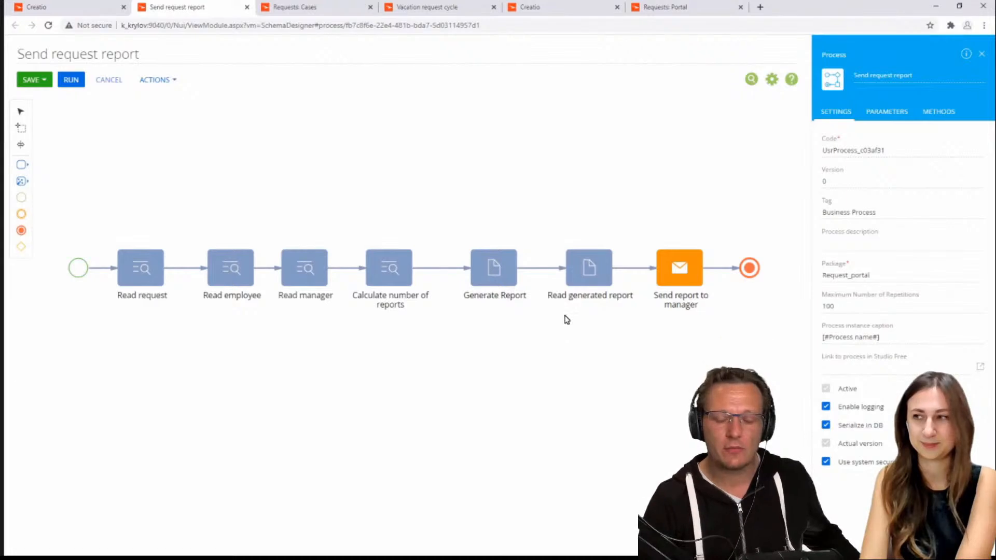
Step: Examine how the Read generated report element filters and sorts attachments, comparing it with the Generate Report element
click(586, 280)
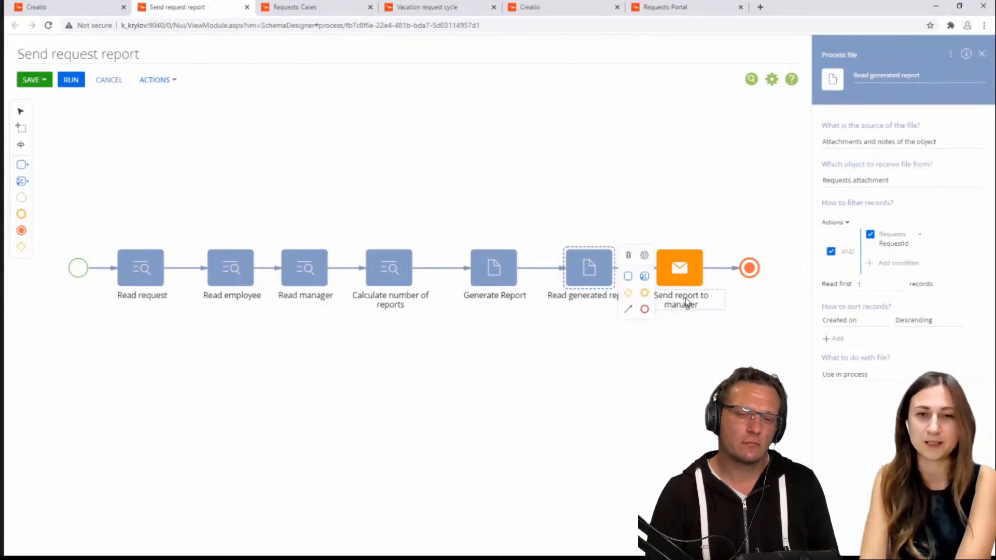
click(507, 282)
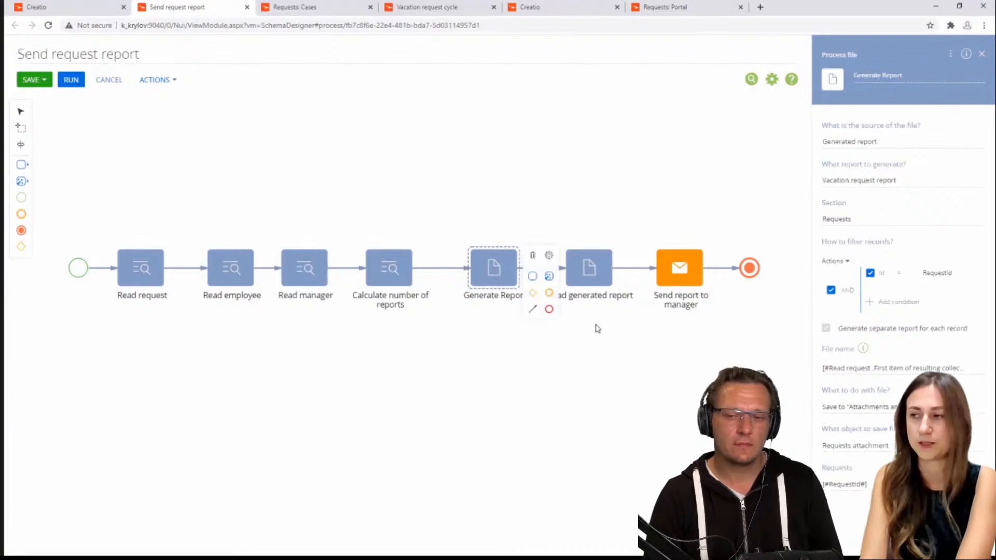
click(593, 283)
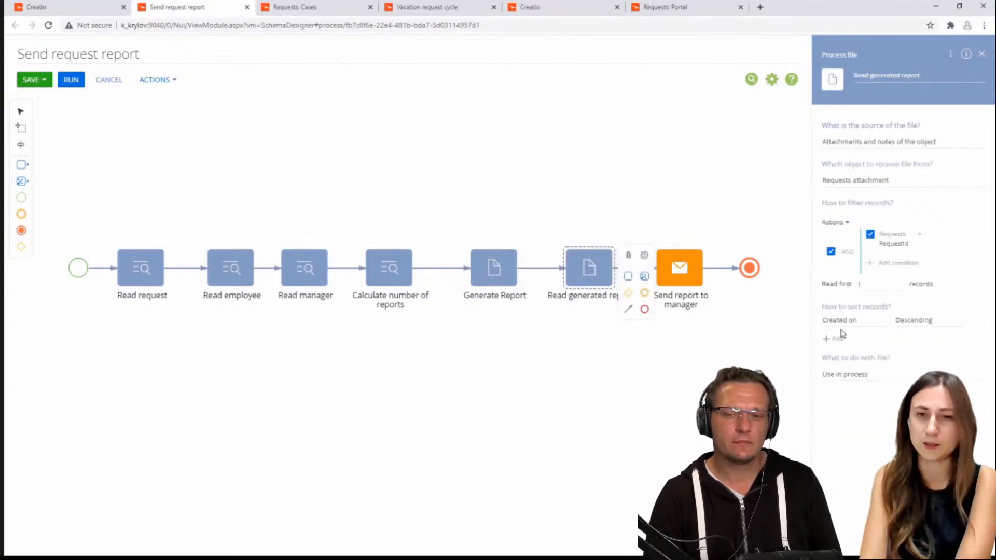
click(690, 338)
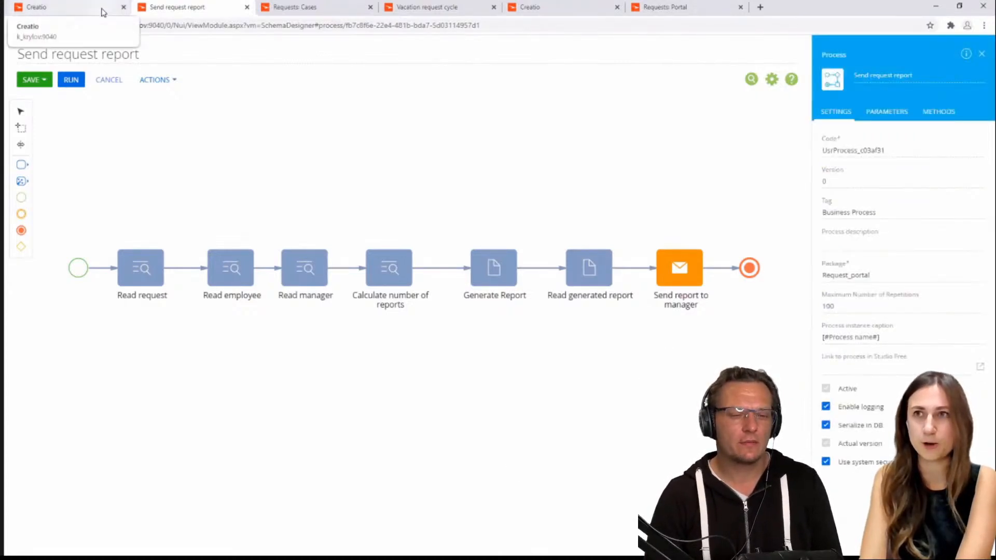
Step: Return to the main Creatio page, open the Requests section and reject both pending approvals for REQ-10 without a comment
click(73, 7)
click(84, 314)
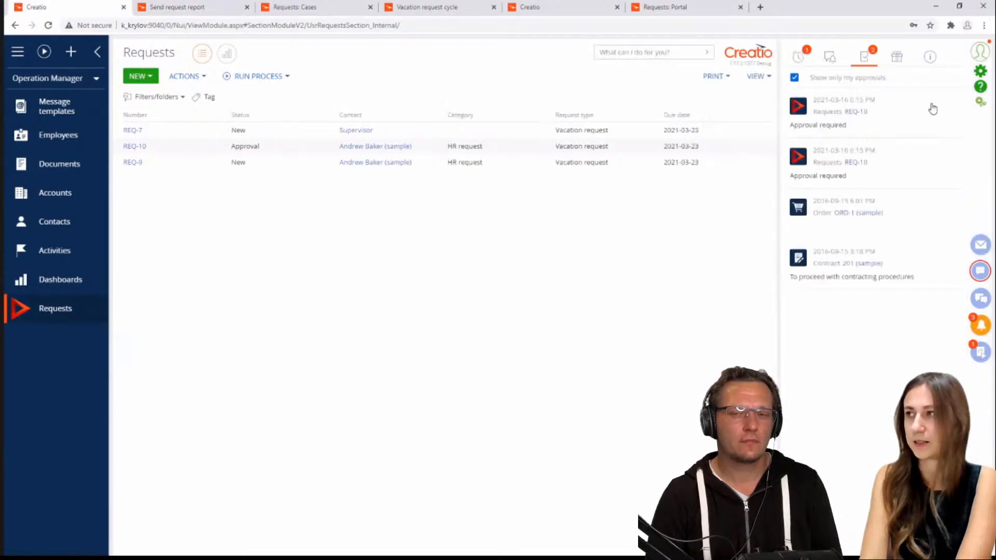
click(942, 99)
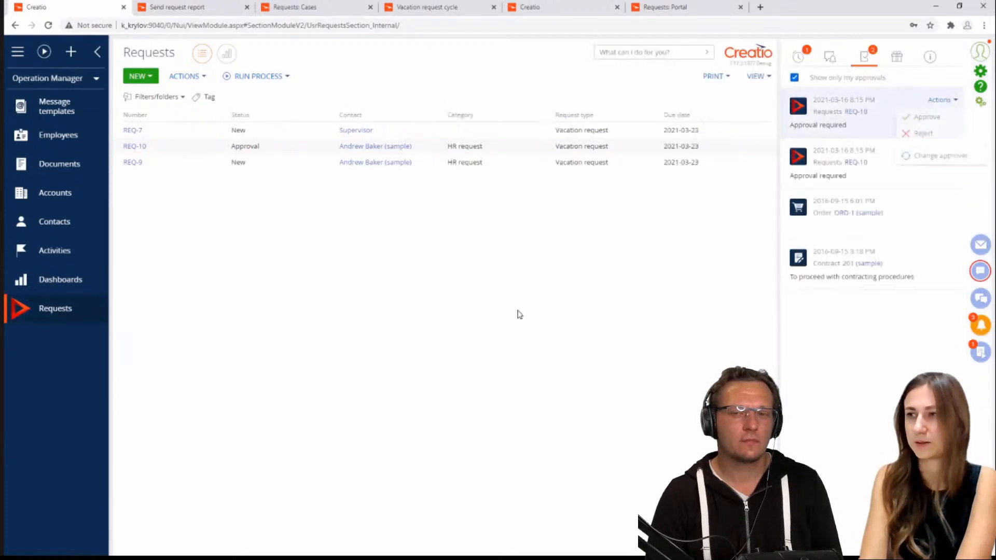
click(916, 133)
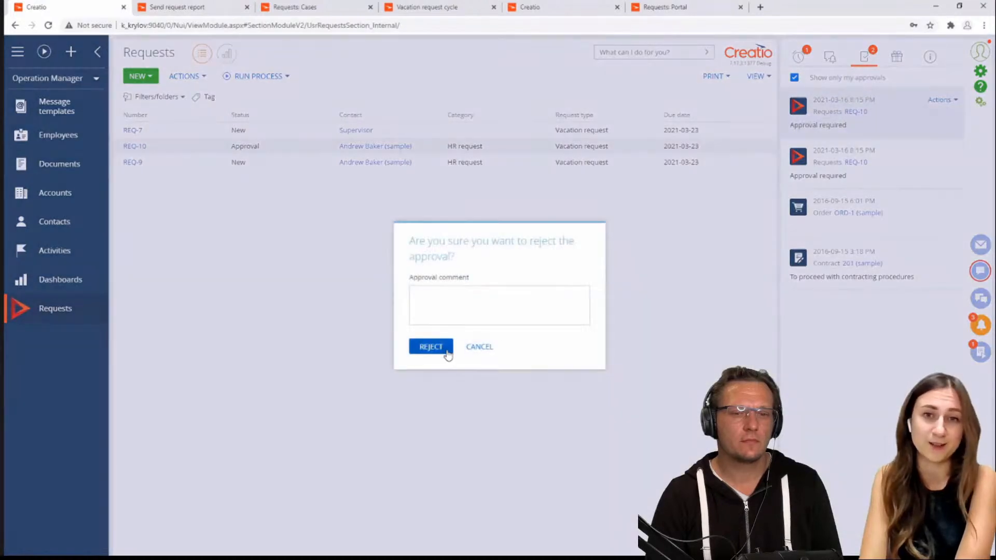
click(441, 351)
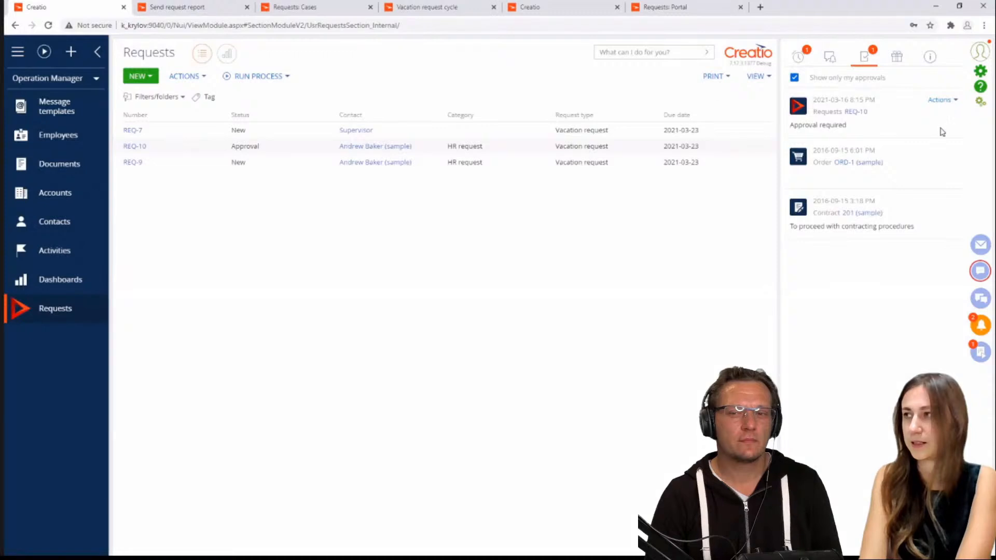
click(947, 101)
click(936, 134)
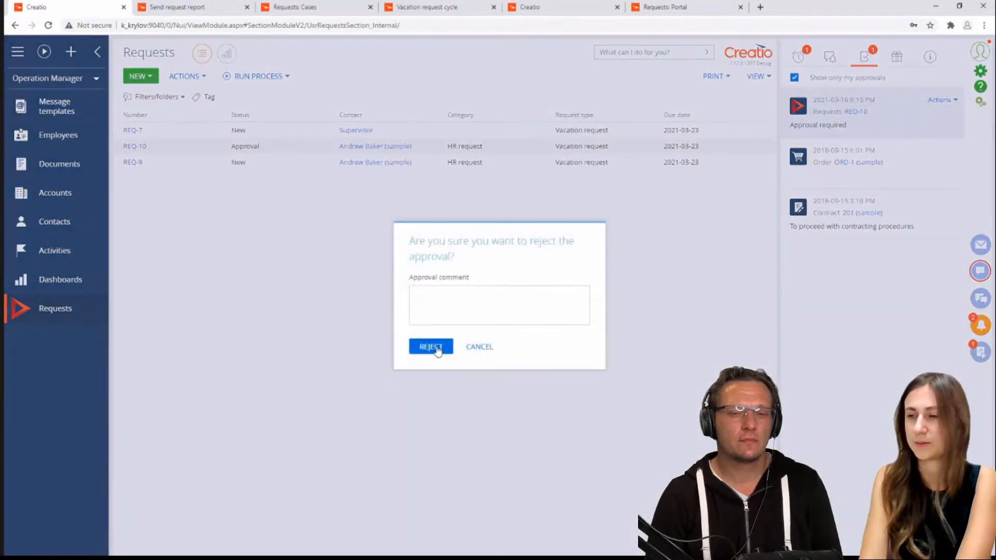
click(434, 347)
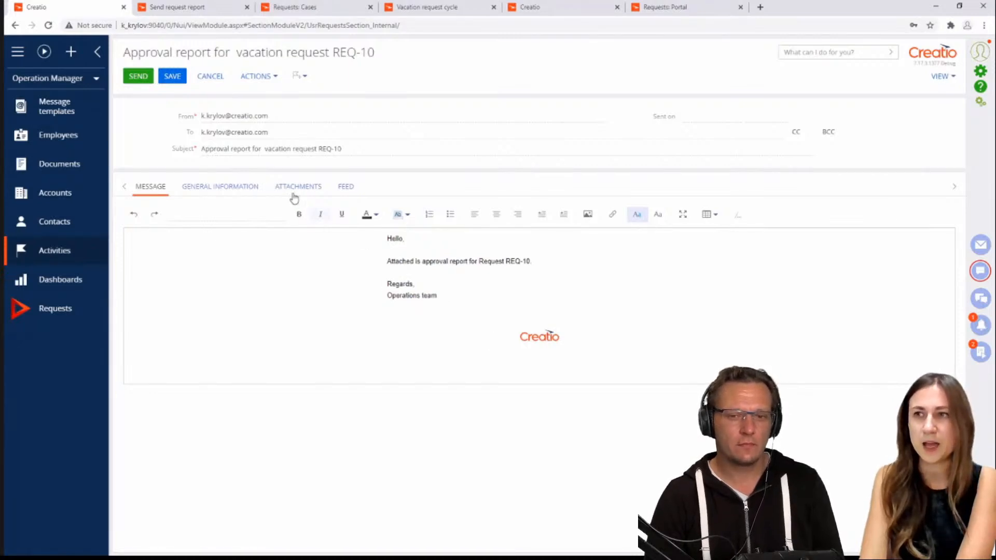
Step: Download the vacation request report attached to the approval report email for REQ-10
click(291, 193)
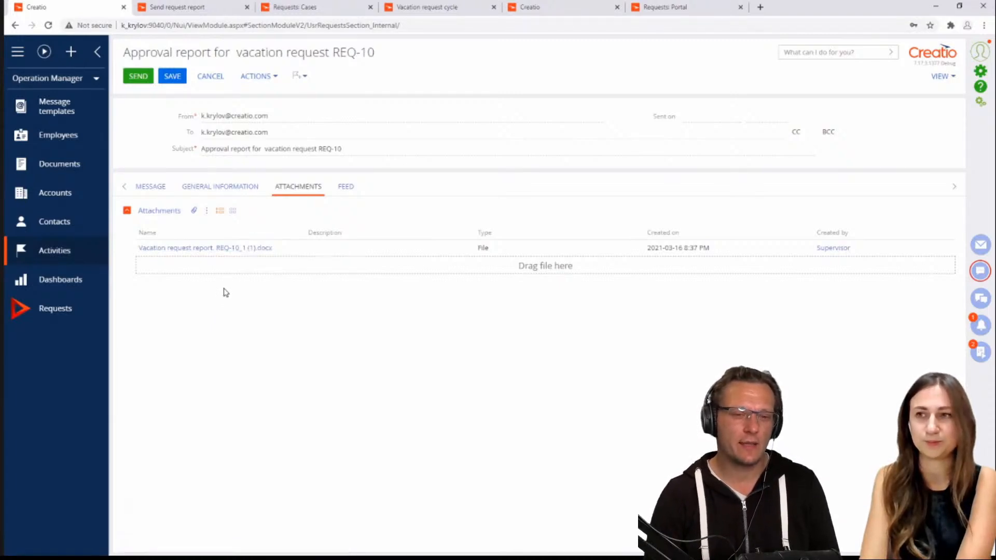
click(227, 249)
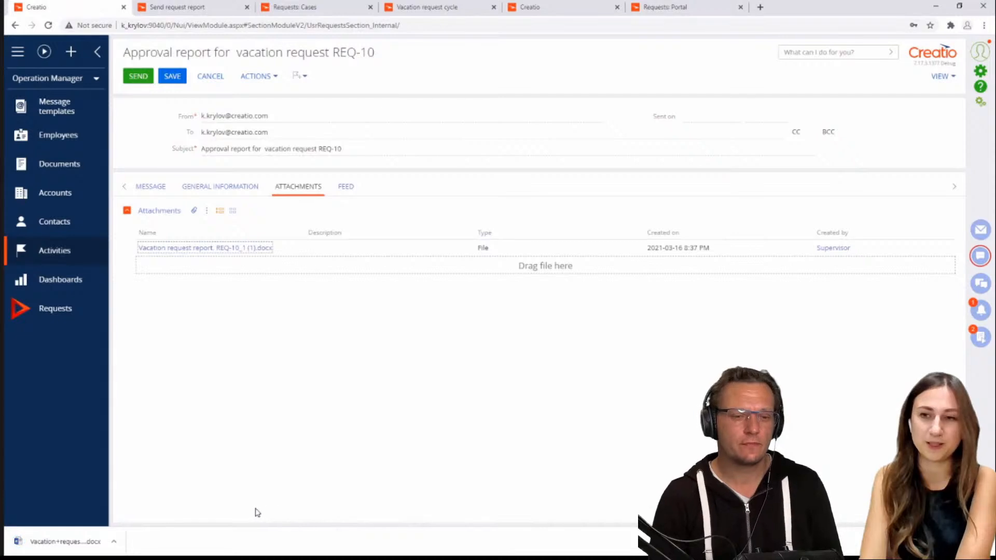
Step: Open the downloaded REQ-10 vacation request report in Word, review its requestor, request and approval details, and close it
click(84, 544)
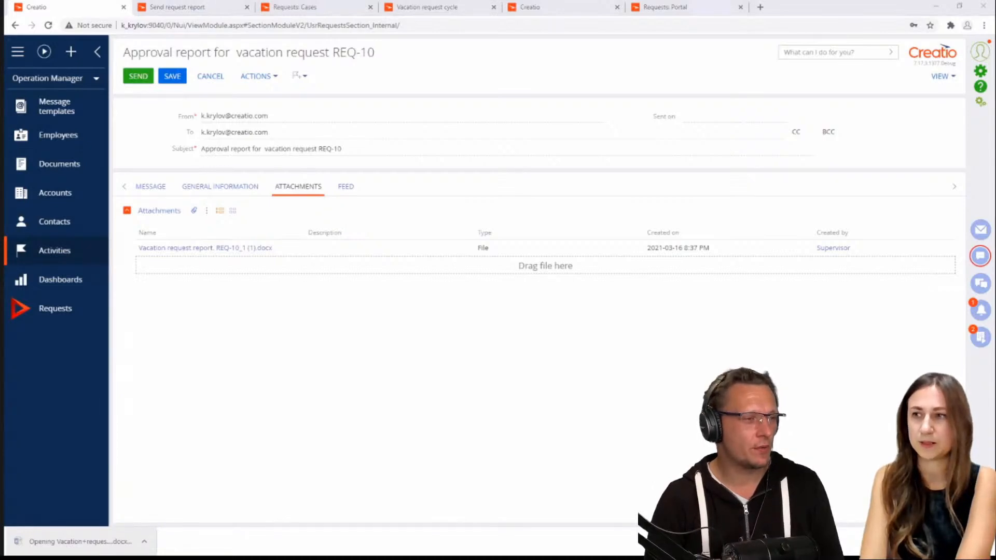
scroll(658, 244, down, 5)
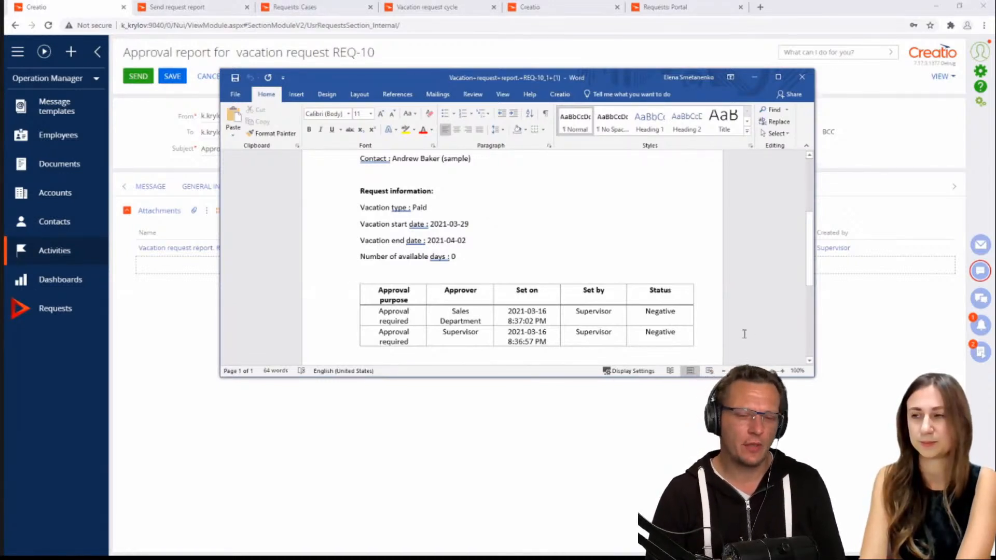
scroll(744, 333, up, 3)
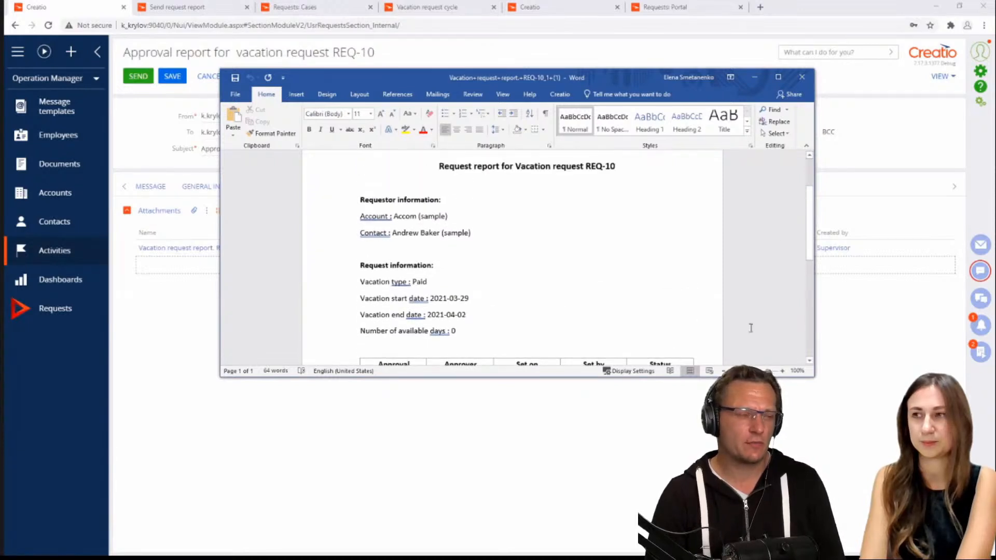
scroll(794, 197, up, 2)
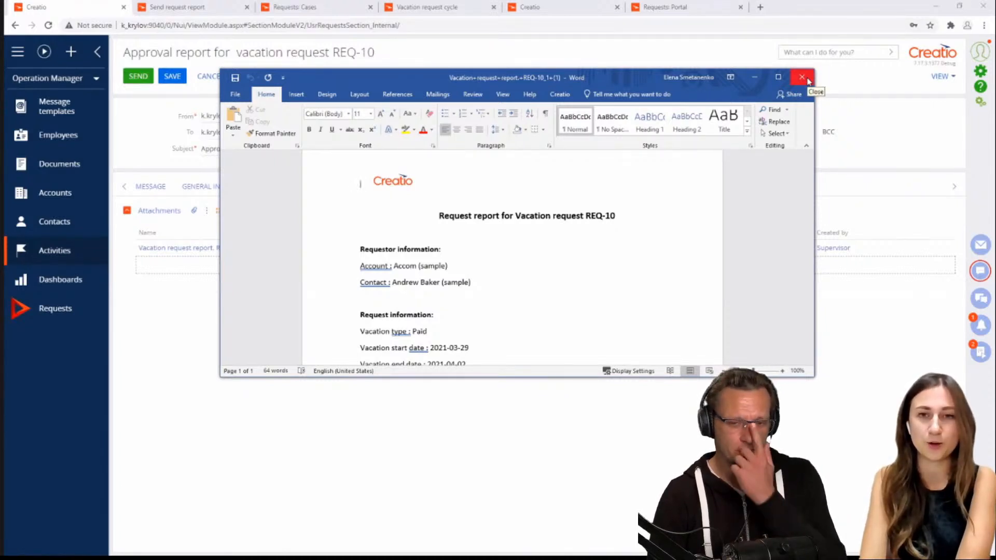
click(802, 78)
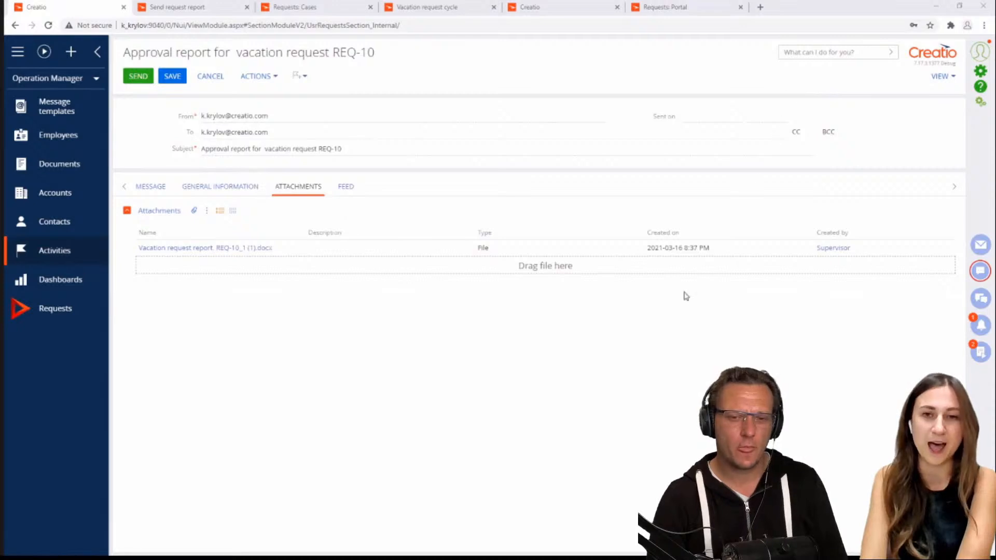
Step: Leave the REQ-10 approval report email without saving and open System settings from the system designer
click(70, 311)
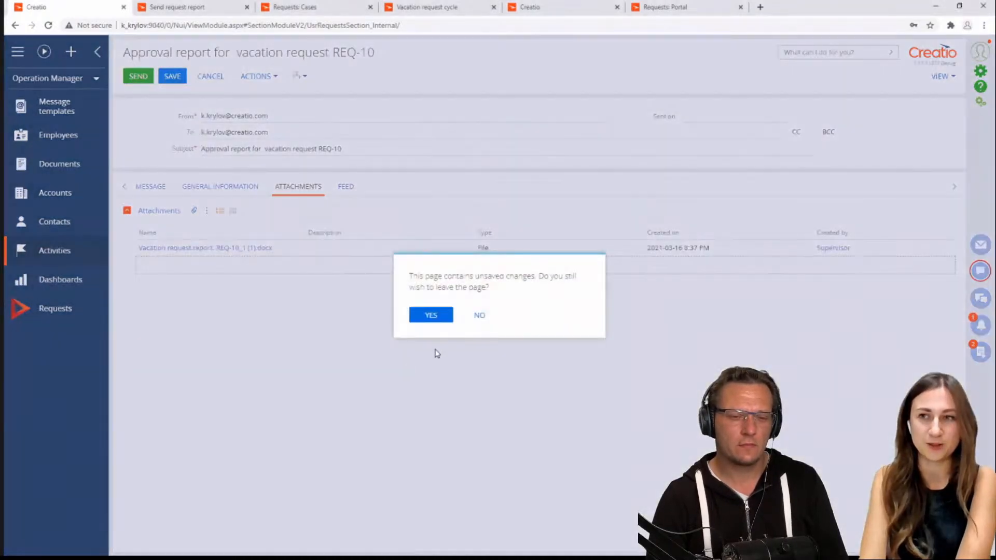
click(439, 316)
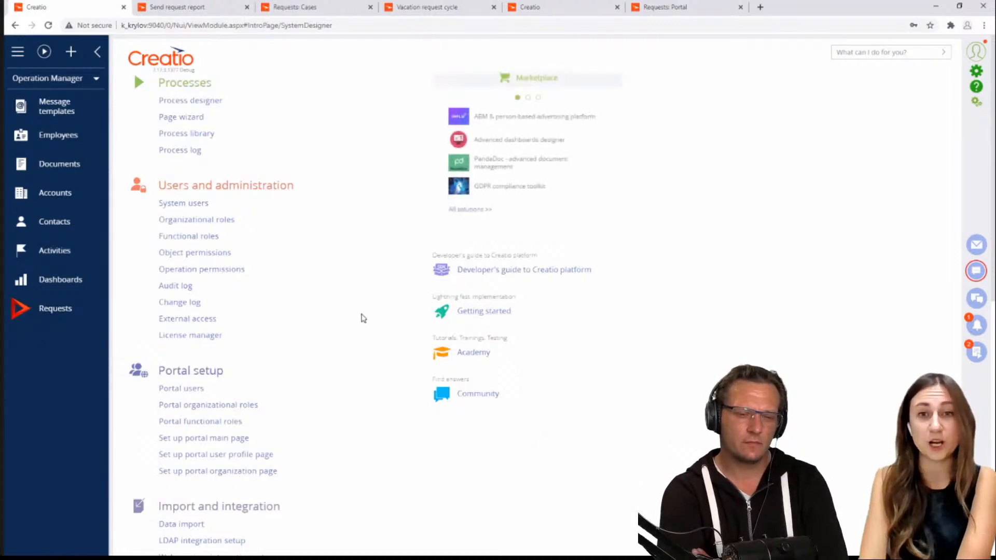
scroll(363, 319, down, 4)
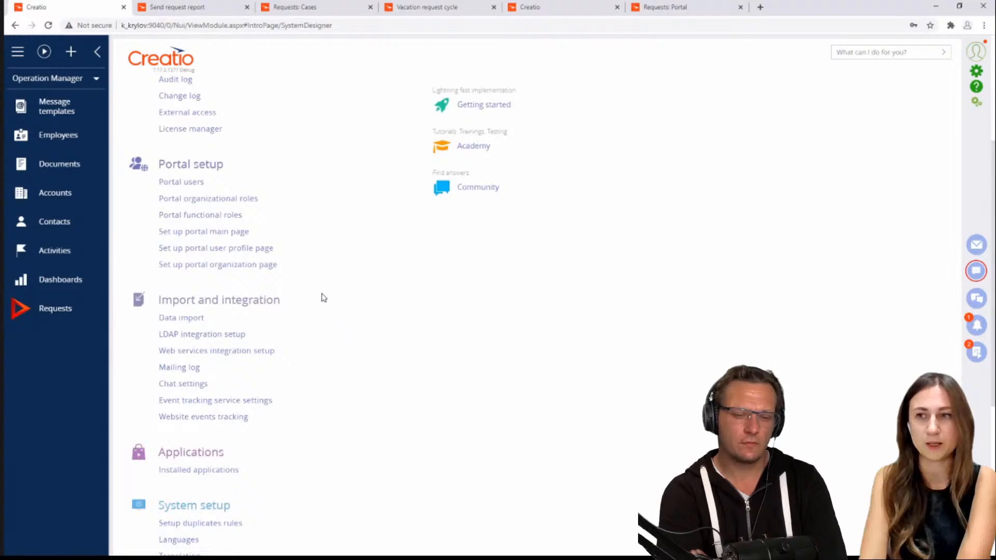
scroll(312, 332, down, 2)
click(190, 487)
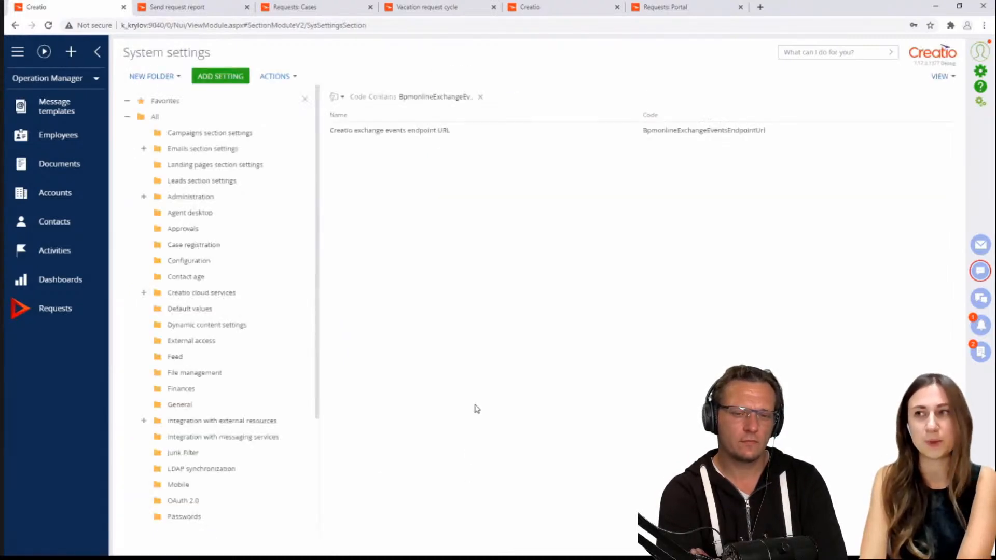
Step: Replace the code filter on the system settings list with a Name filter for "request"
click(480, 96)
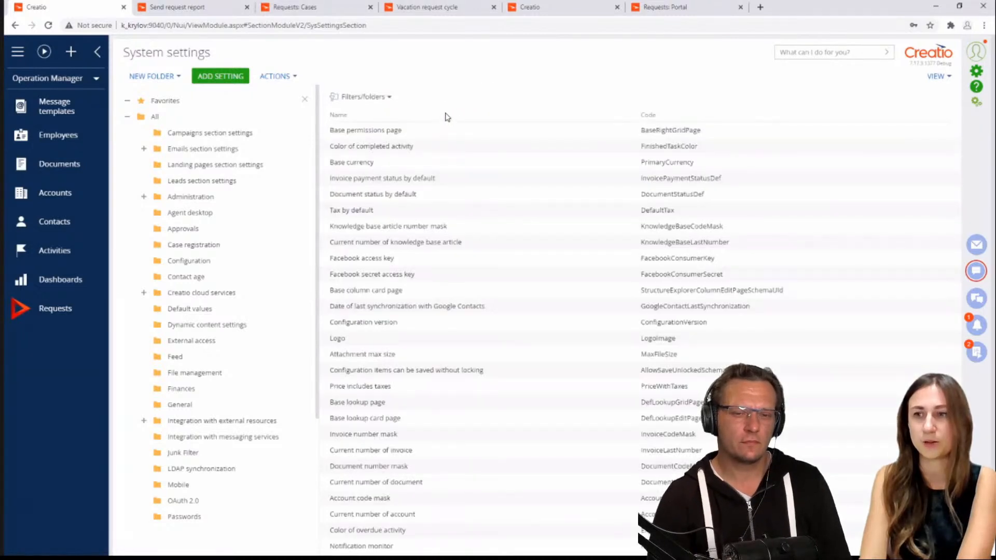
click(389, 98)
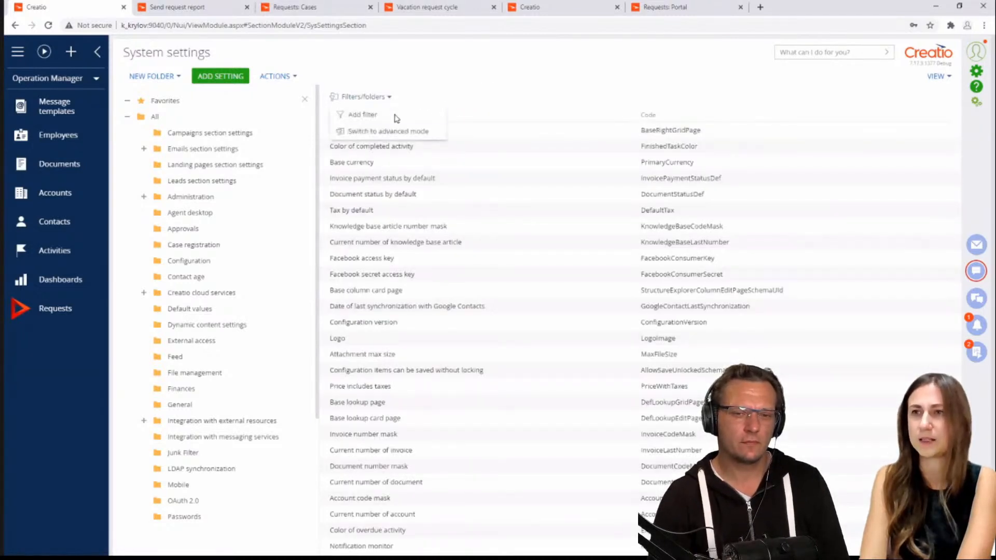
click(396, 115)
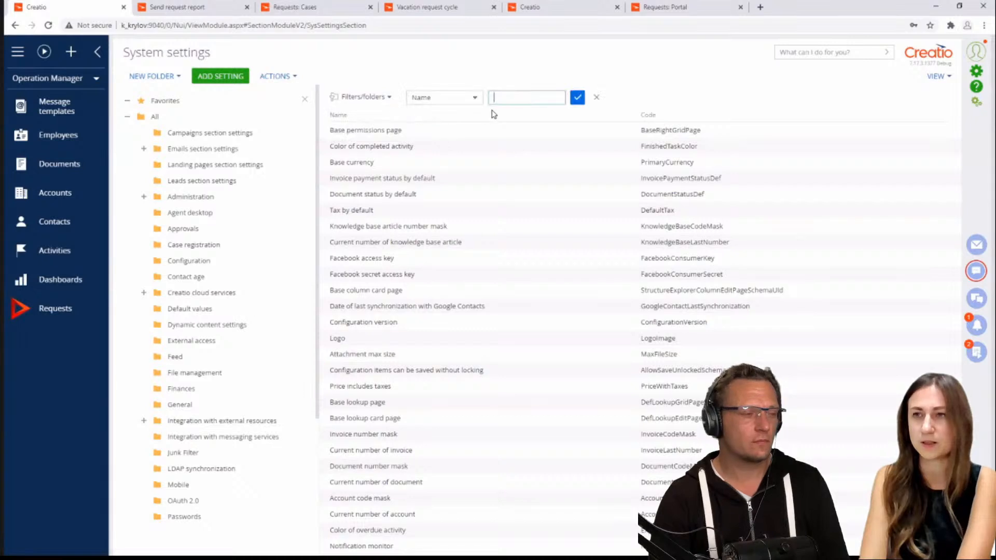
text(r)
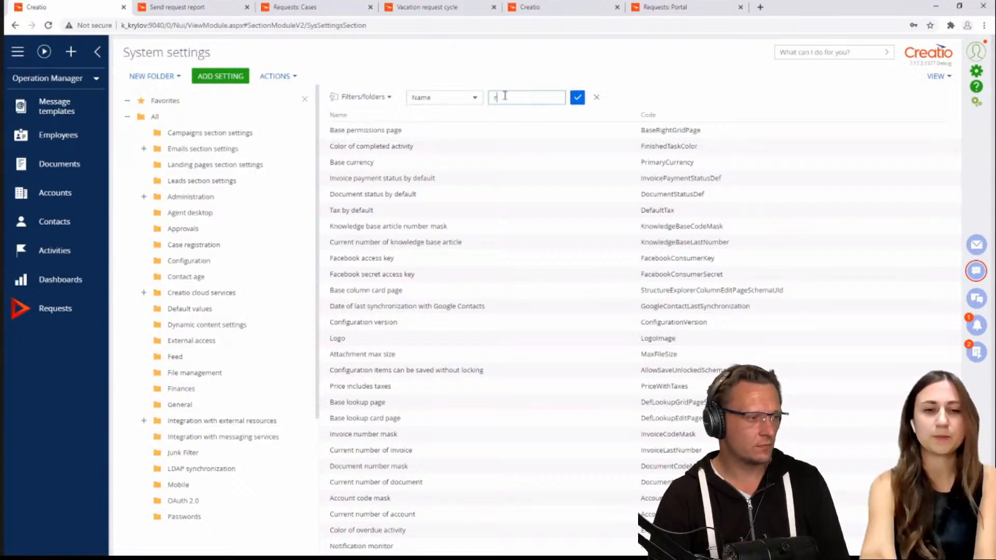
text(equest)
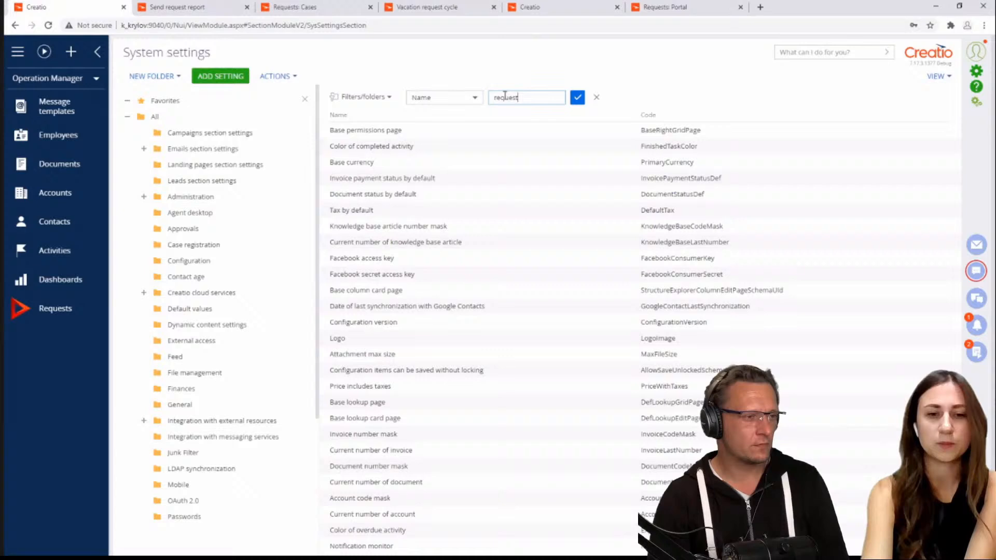
key(Return)
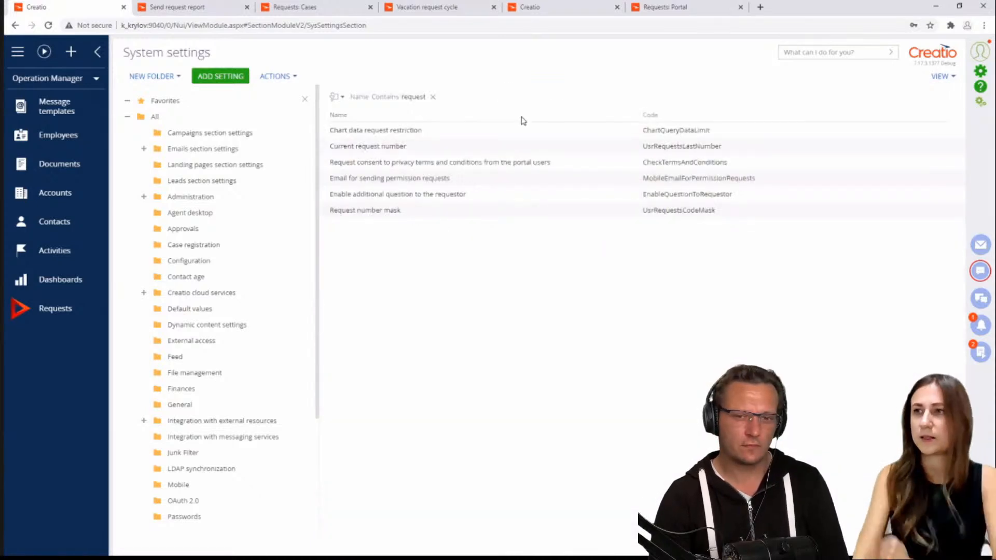
Step: Open the Request number mask system setting, examine its default value and access options, and close it
click(413, 217)
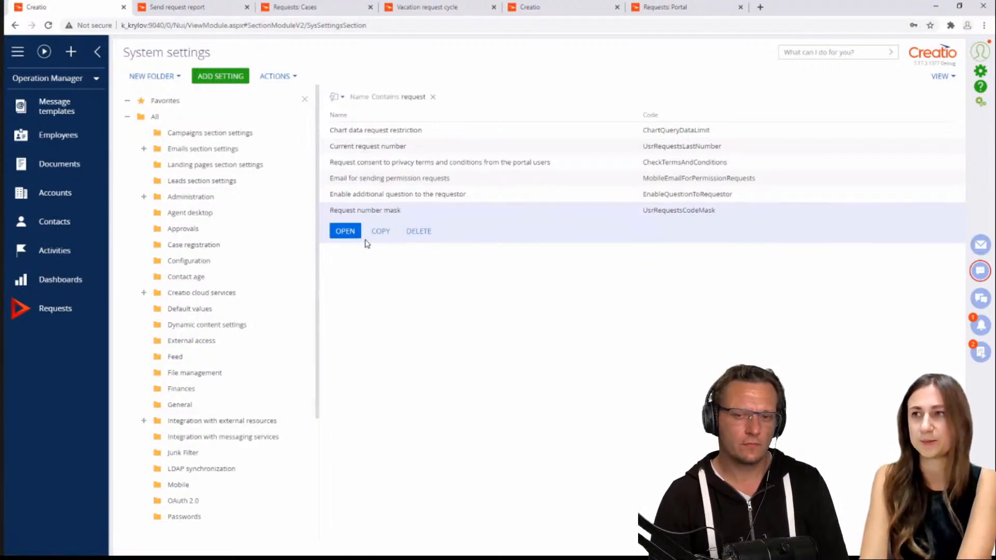
click(345, 231)
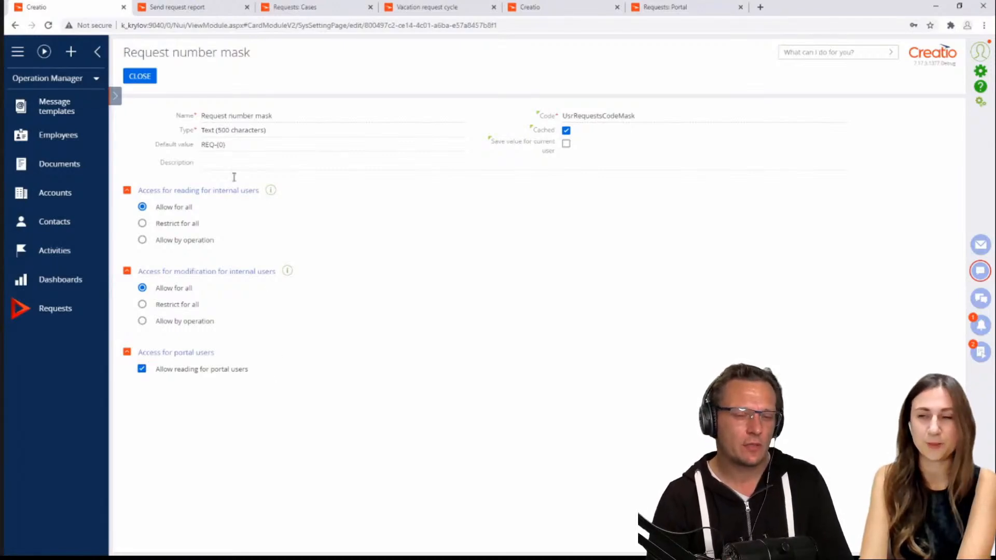
click(145, 81)
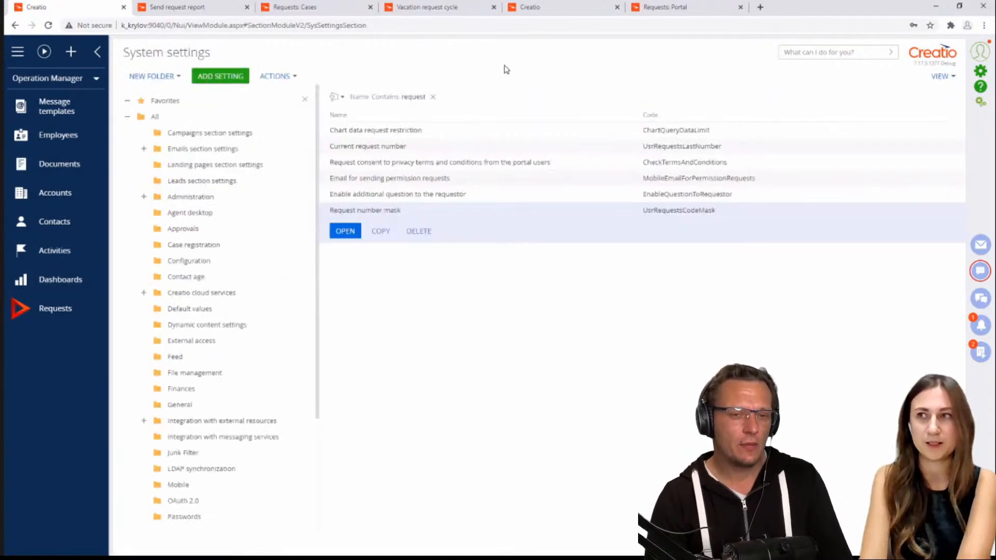